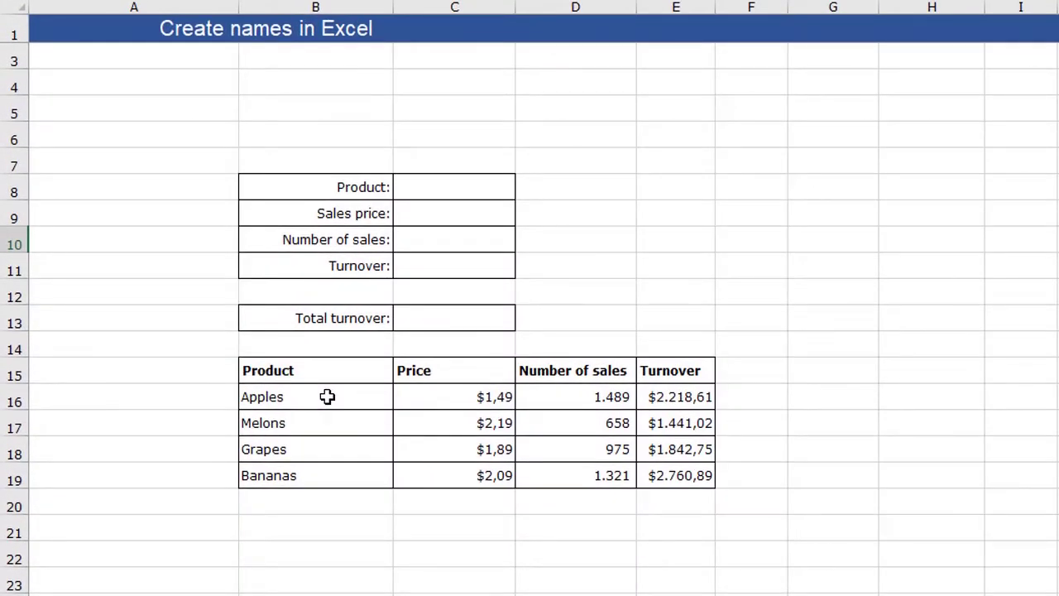
# Step: Select Apples through Bananas (B16:B19) and name the range Products in the Name Box
pyautogui.click(328, 397)
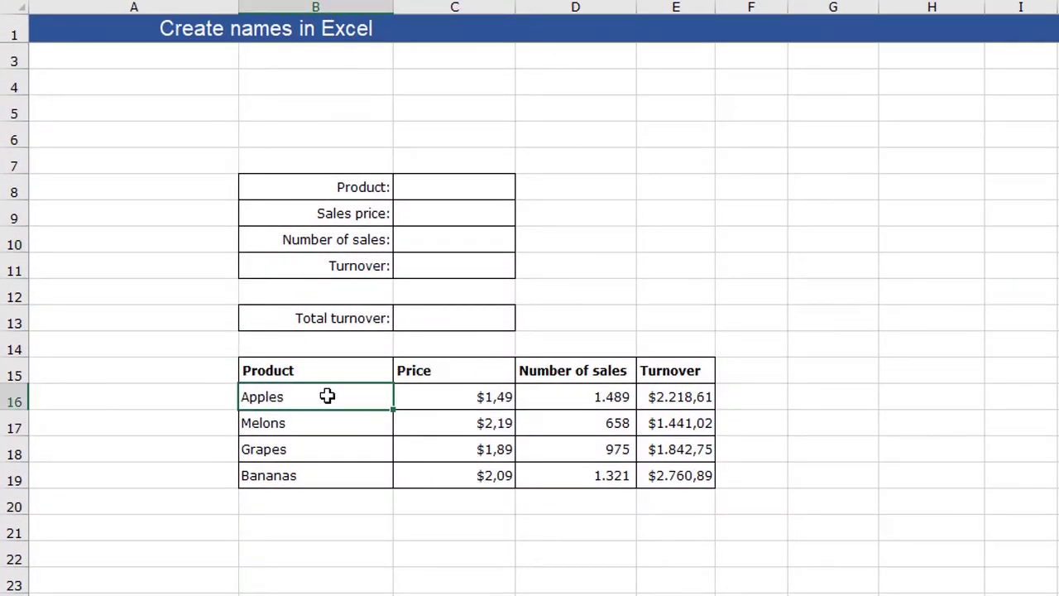
pyautogui.moveTo(327, 396); pyautogui.dragTo(319, 475)
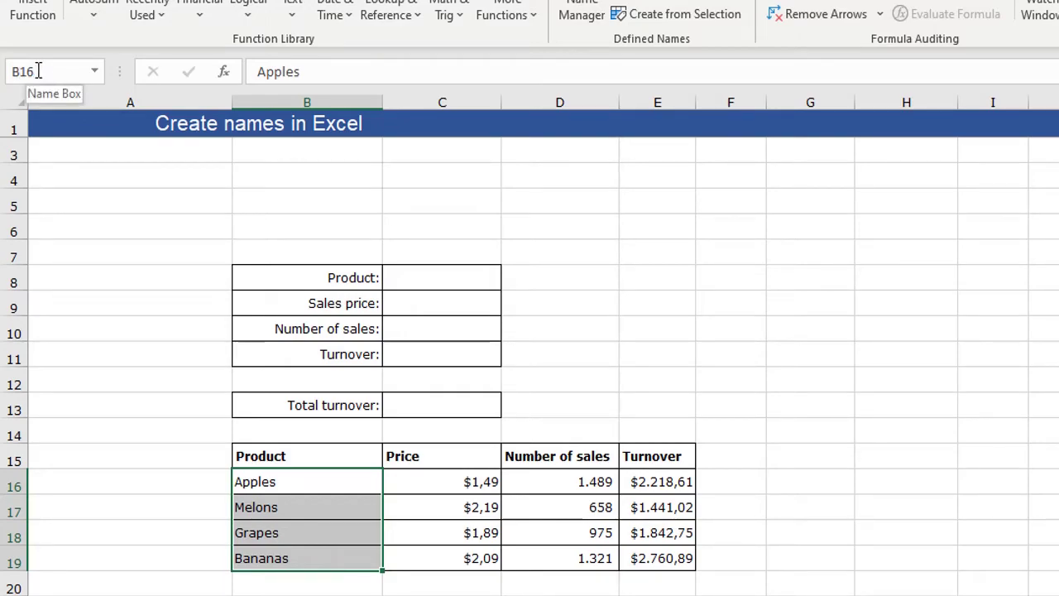
pyautogui.click(38, 71)
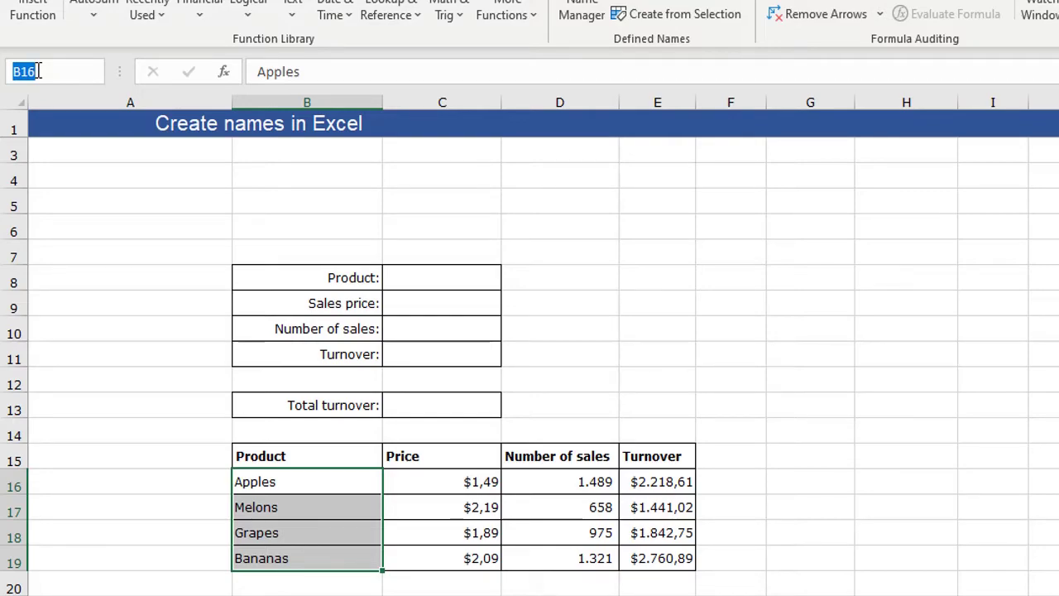
pyautogui.write('Prod')
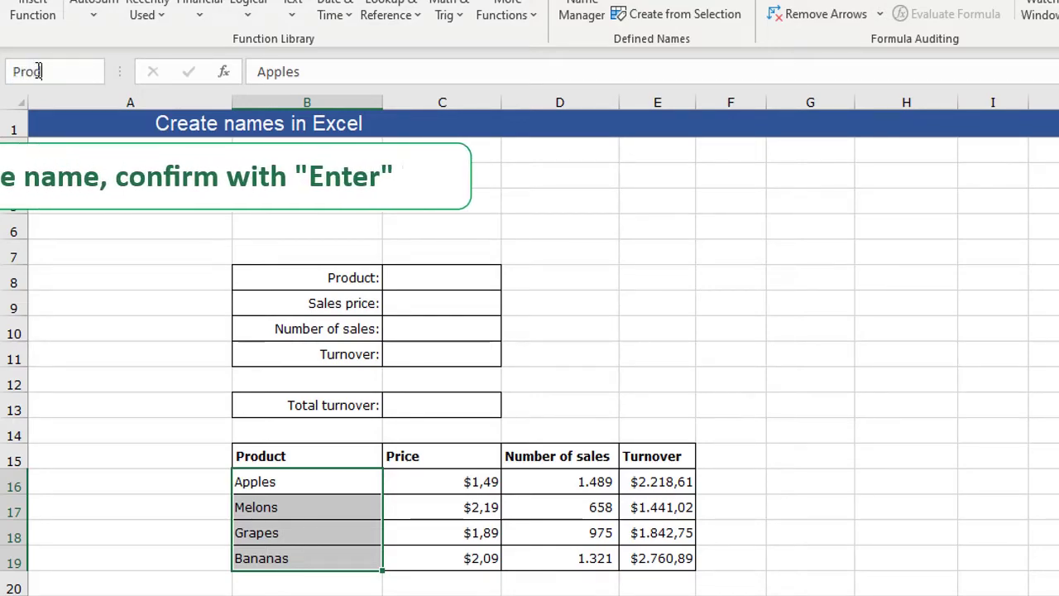
pyautogui.write('ucts')
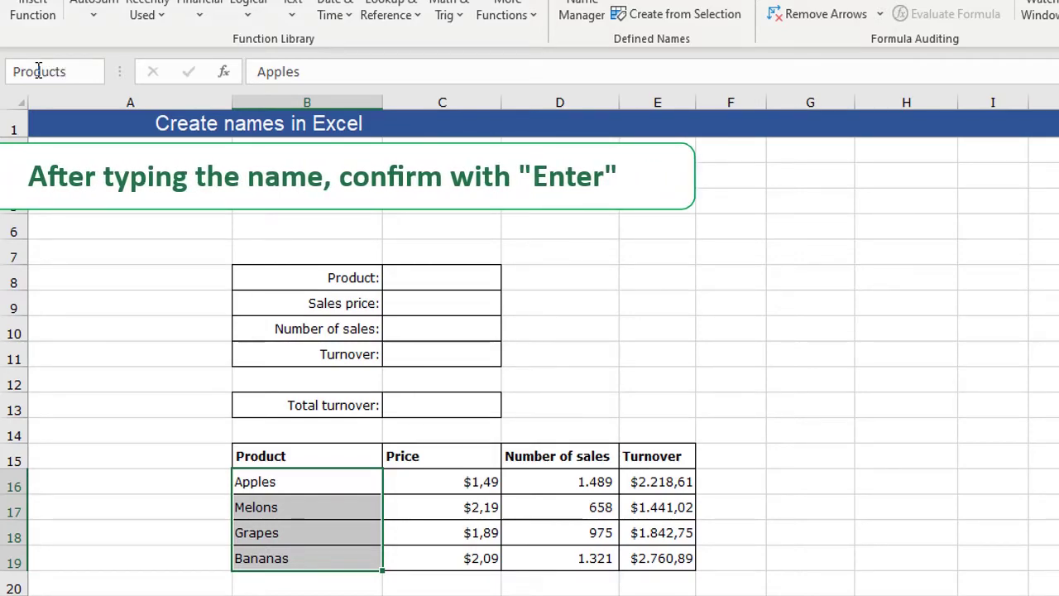
pyautogui.press('Return')
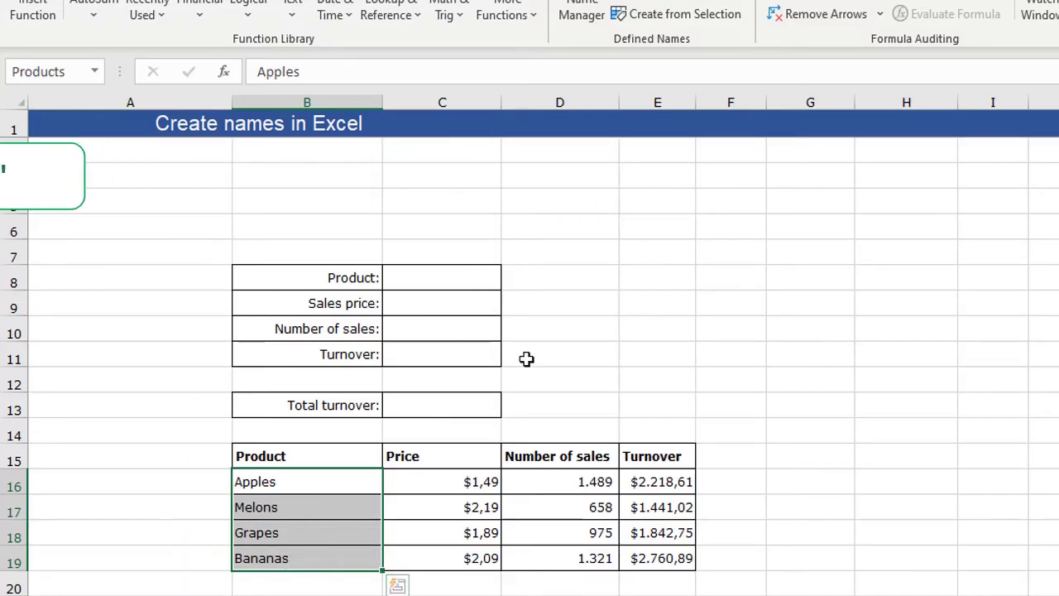
# Step: Delete the Products name in Name Manager, leaving the workbook without named ranges
pyautogui.click(593, 276)
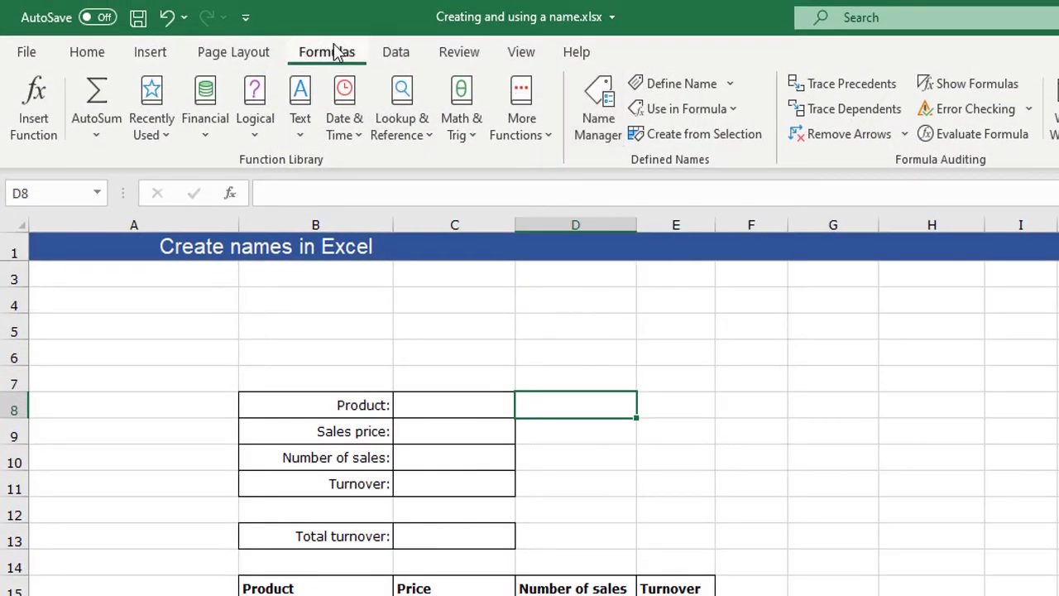
pyautogui.click(590, 111)
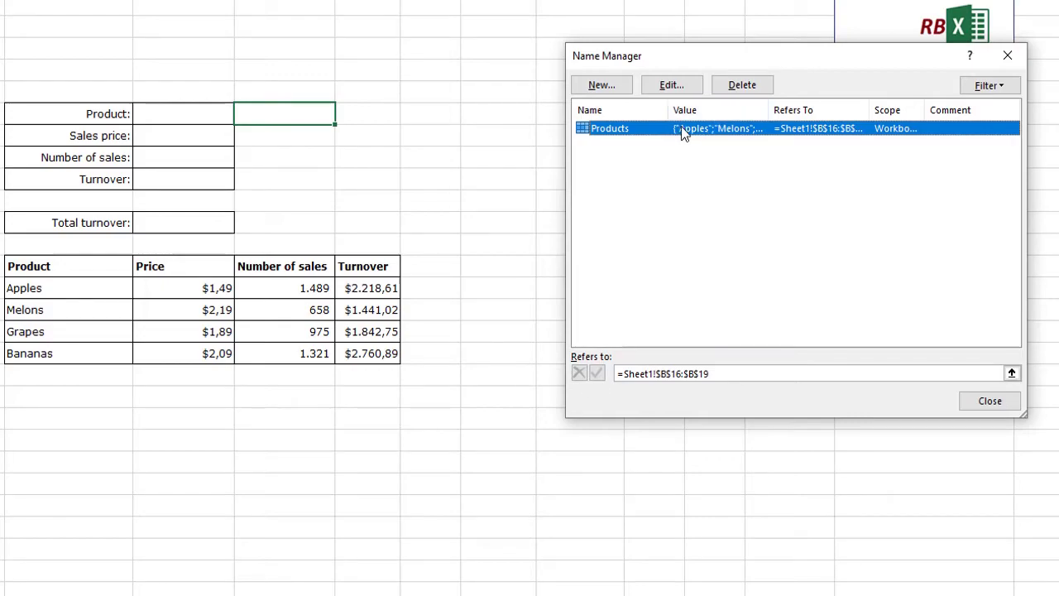
pyautogui.click(747, 87)
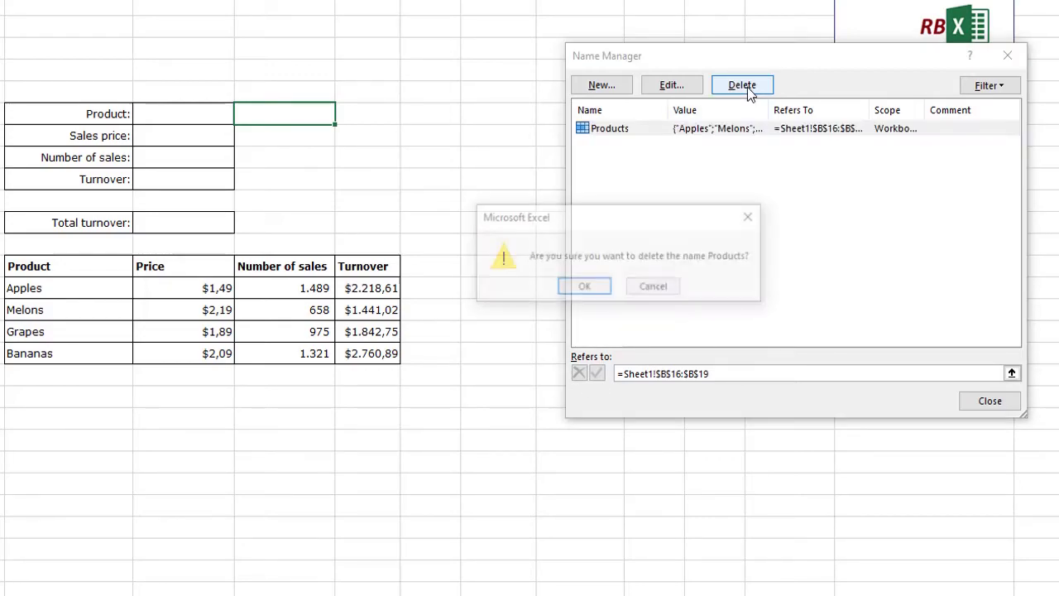
pyautogui.click(593, 287)
pyautogui.click(991, 401)
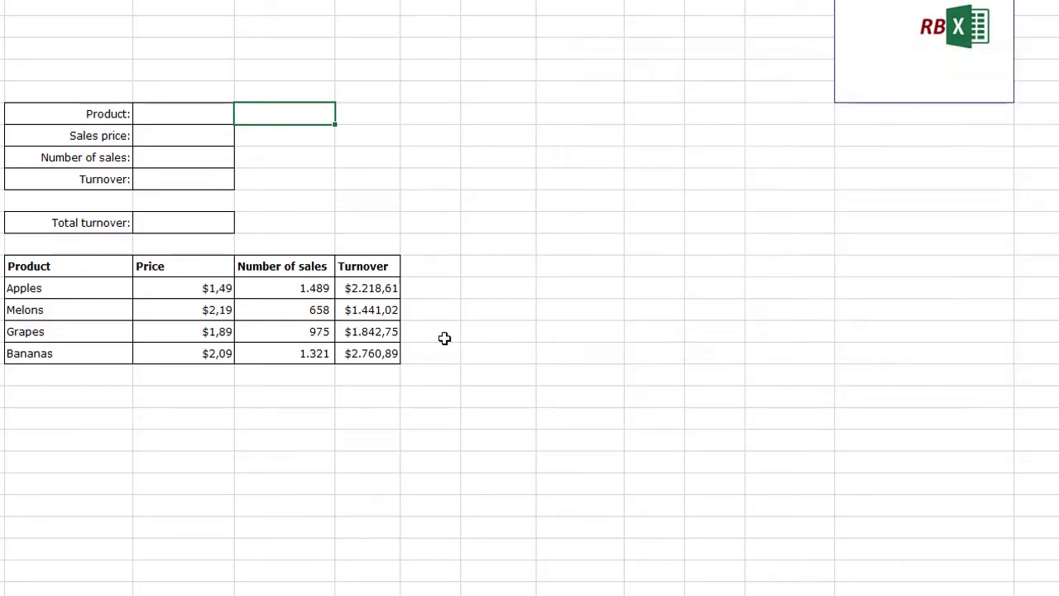
# Step: Define the name Products for product cells B16:B19 using Define Name
pyautogui.moveTo(101, 285); pyautogui.dragTo(100, 350)
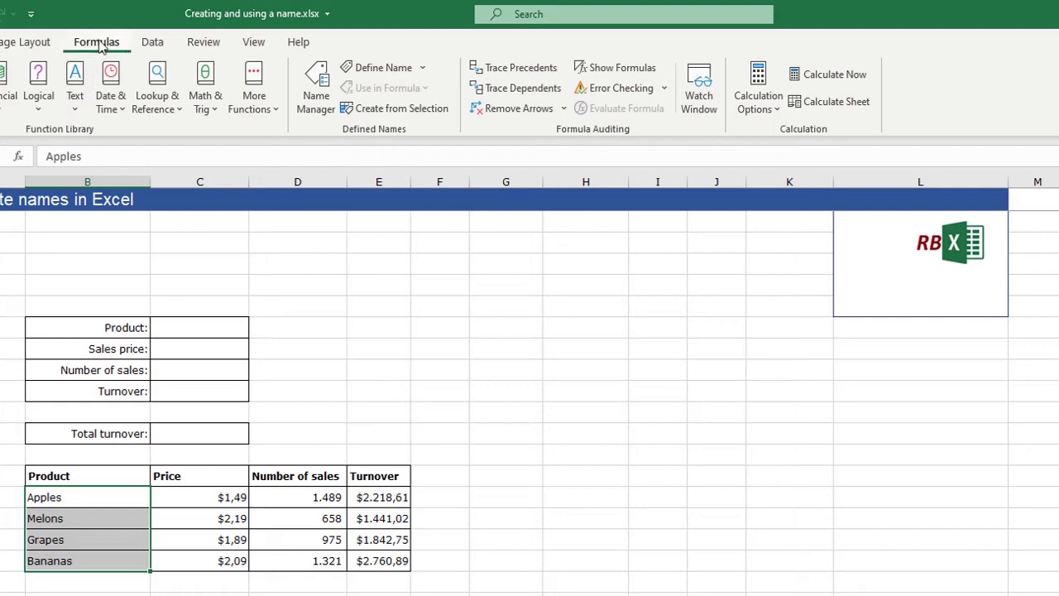
pyautogui.click(378, 68)
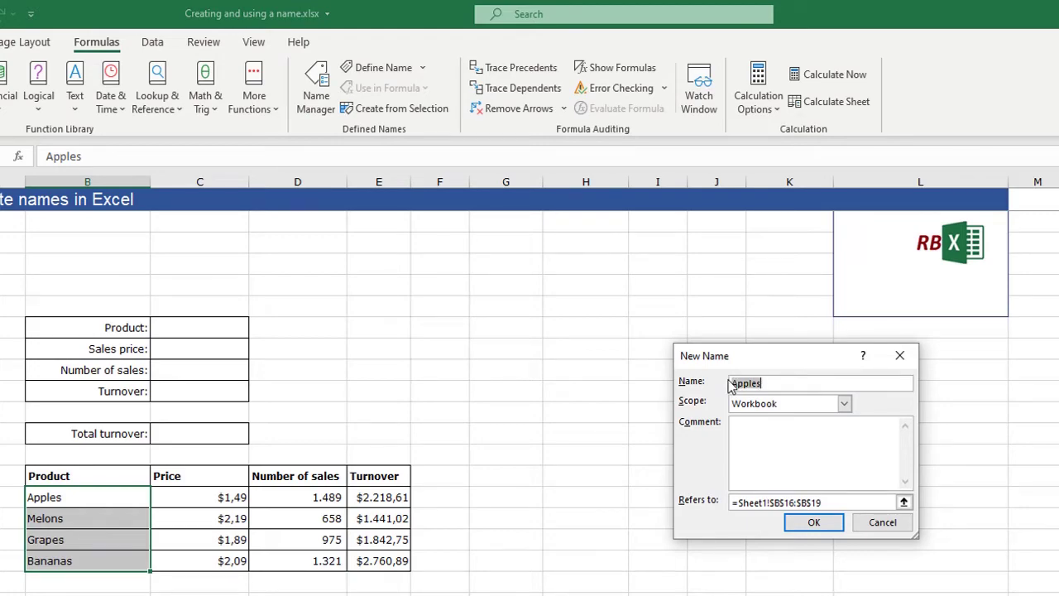
pyautogui.write('Products')
pyautogui.click(812, 523)
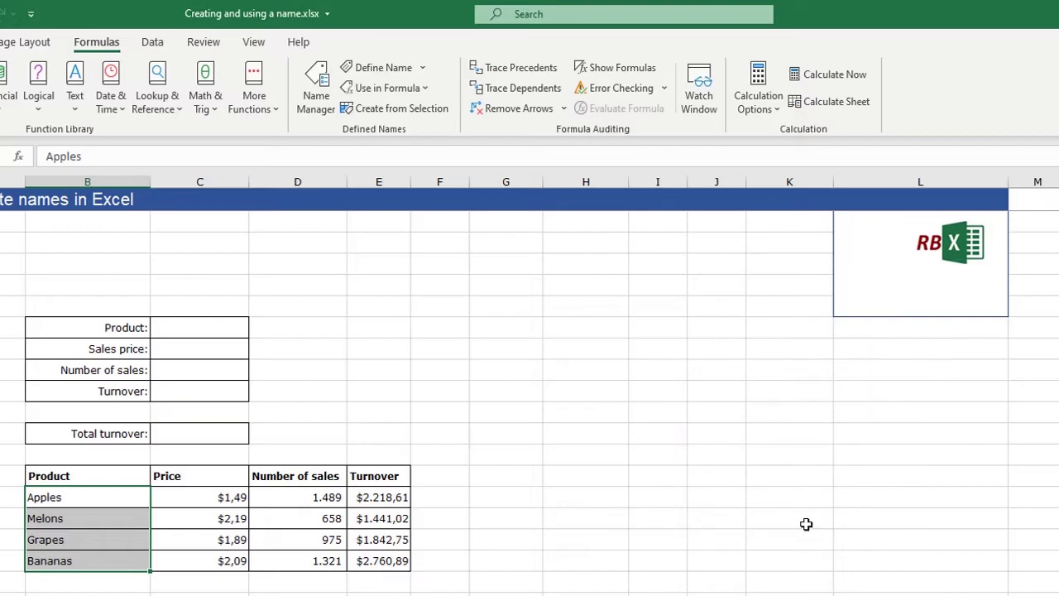
pyautogui.click(361, 372)
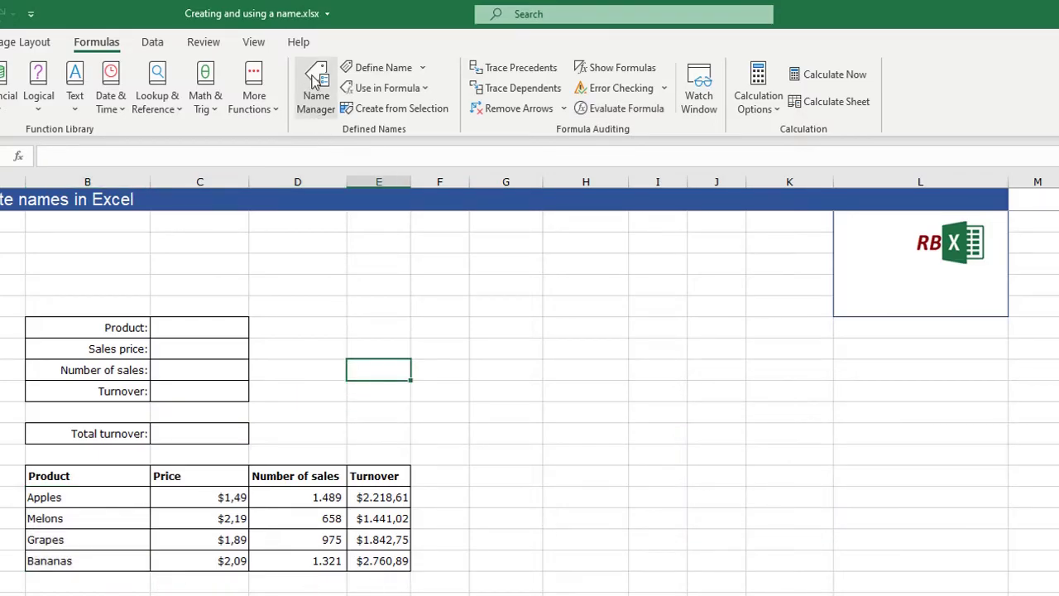
# Step: Check the Products name in Name Manager and by reselecting the product cells Apples to Bananas
pyautogui.click(321, 97)
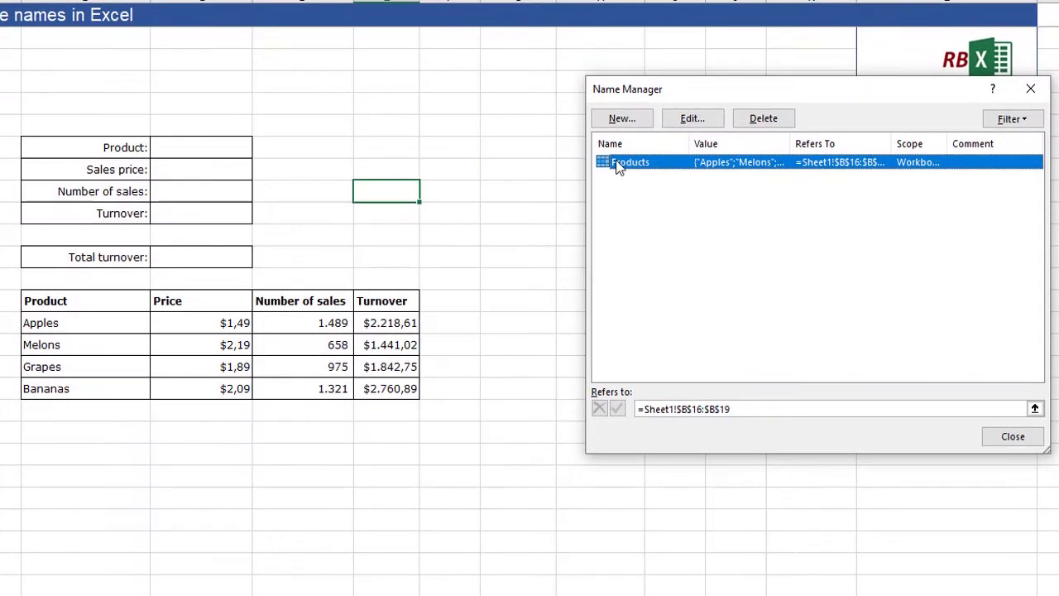
pyautogui.click(1012, 436)
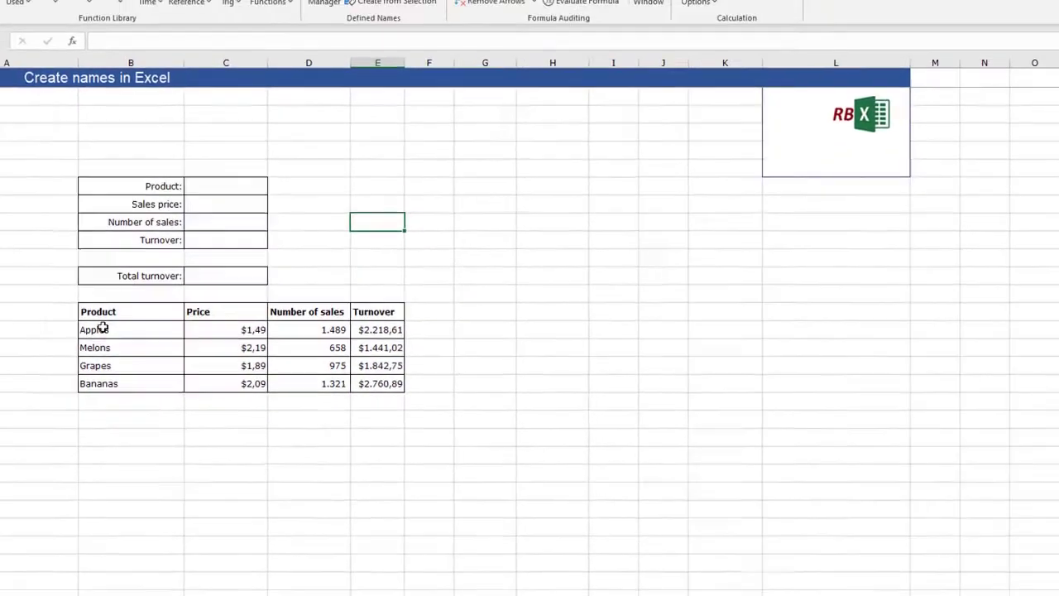
pyautogui.moveTo(50, 323); pyautogui.dragTo(58, 388)
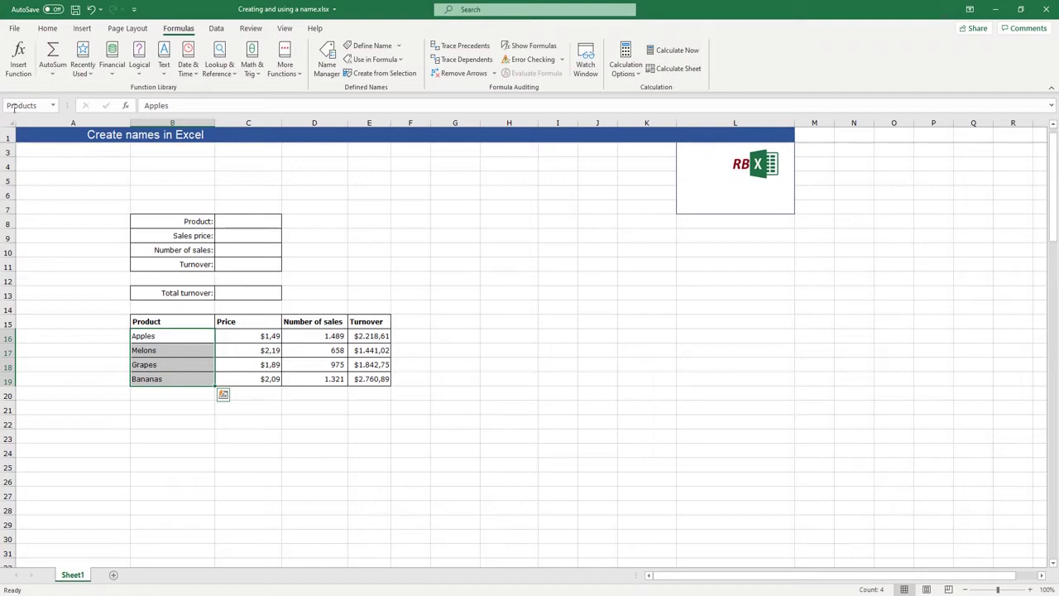
pyautogui.click(417, 296)
pyautogui.click(164, 337)
pyautogui.moveTo(164, 337); pyautogui.dragTo(165, 379)
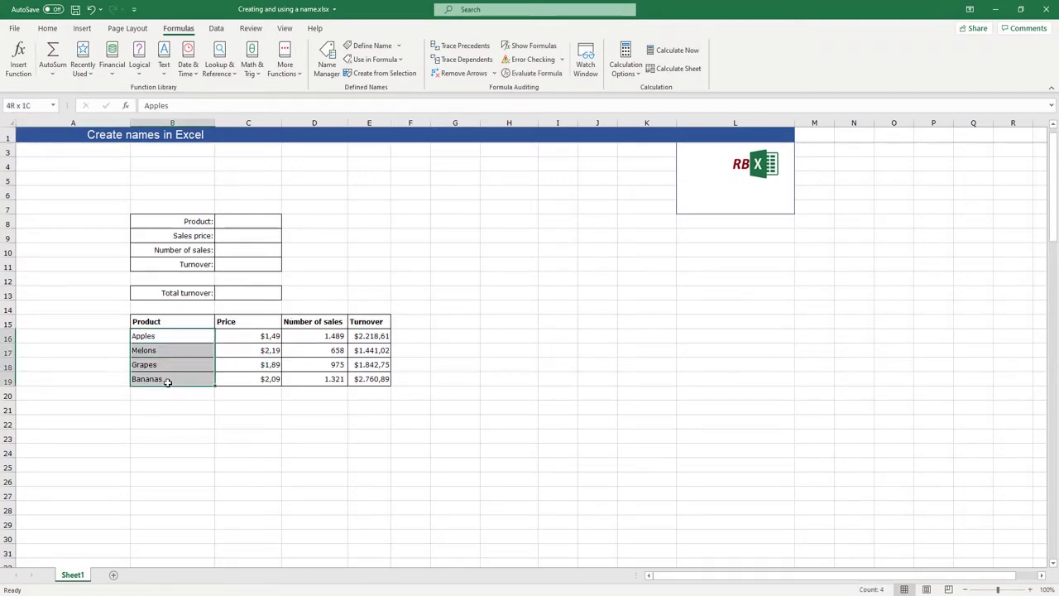
pyautogui.click(398, 46)
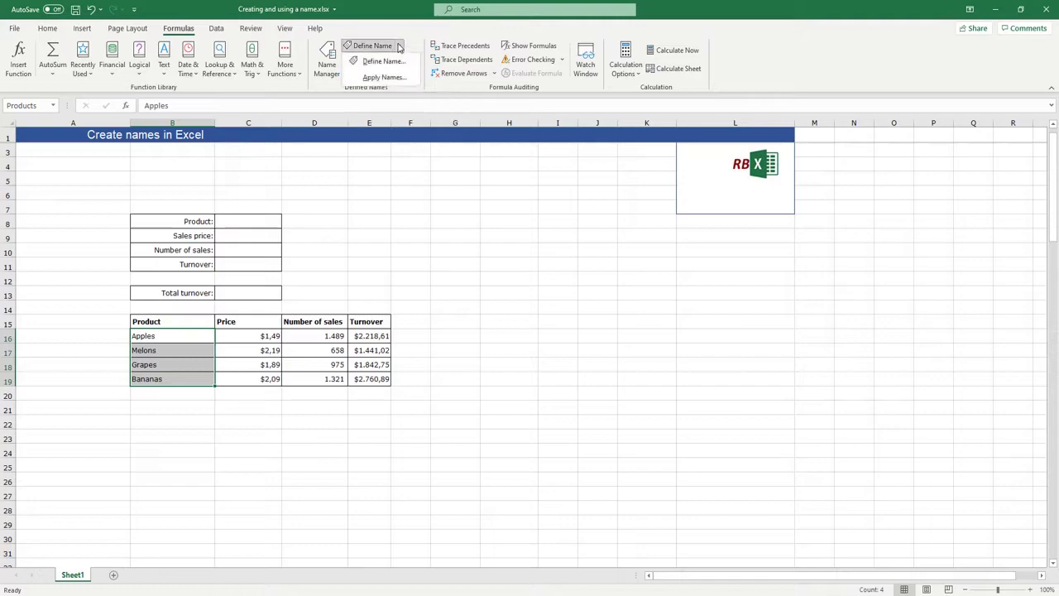
pyautogui.click(409, 220)
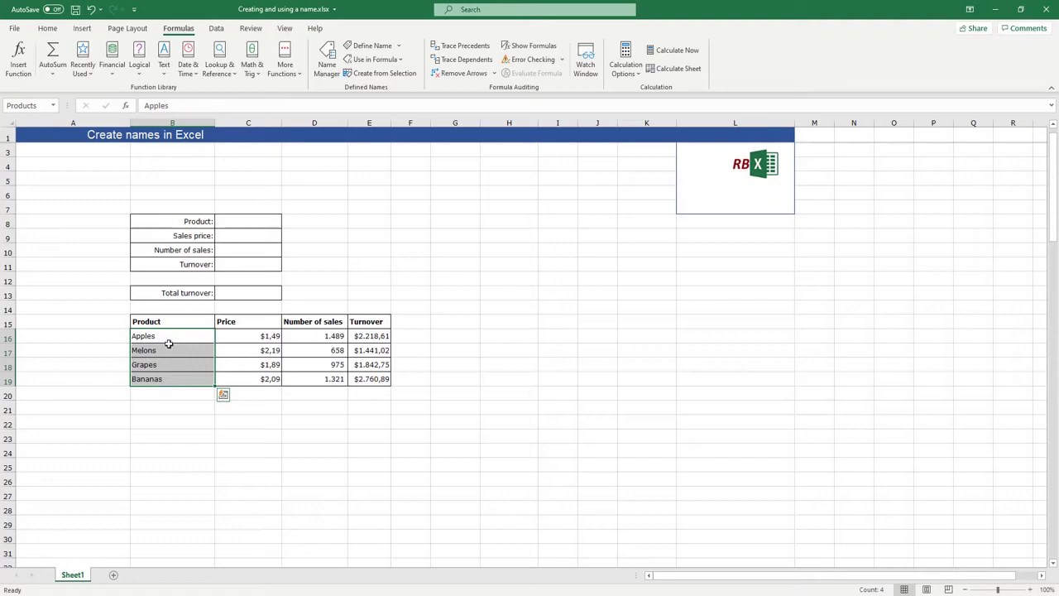
pyautogui.click(268, 222)
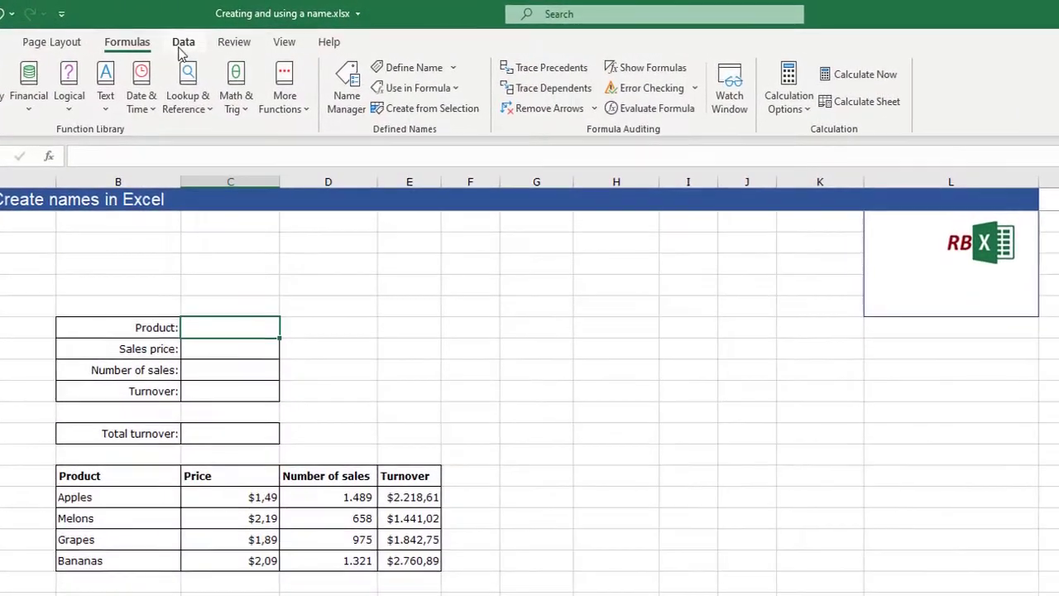
# Step: Add List data validation with source =Products to Product cell C8
pyautogui.click(216, 30)
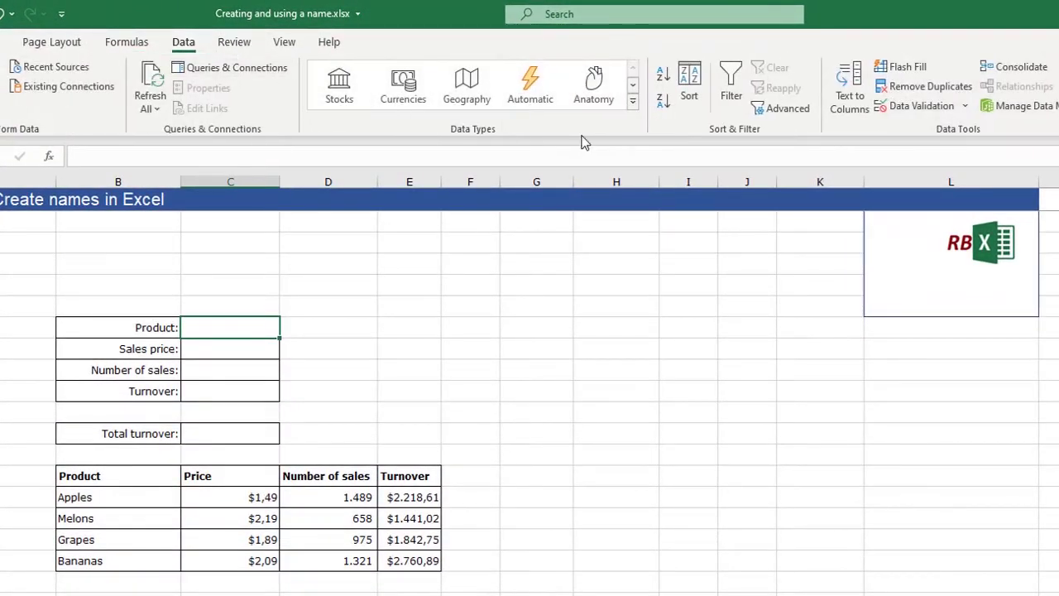
pyautogui.click(927, 106)
pyautogui.click(805, 405)
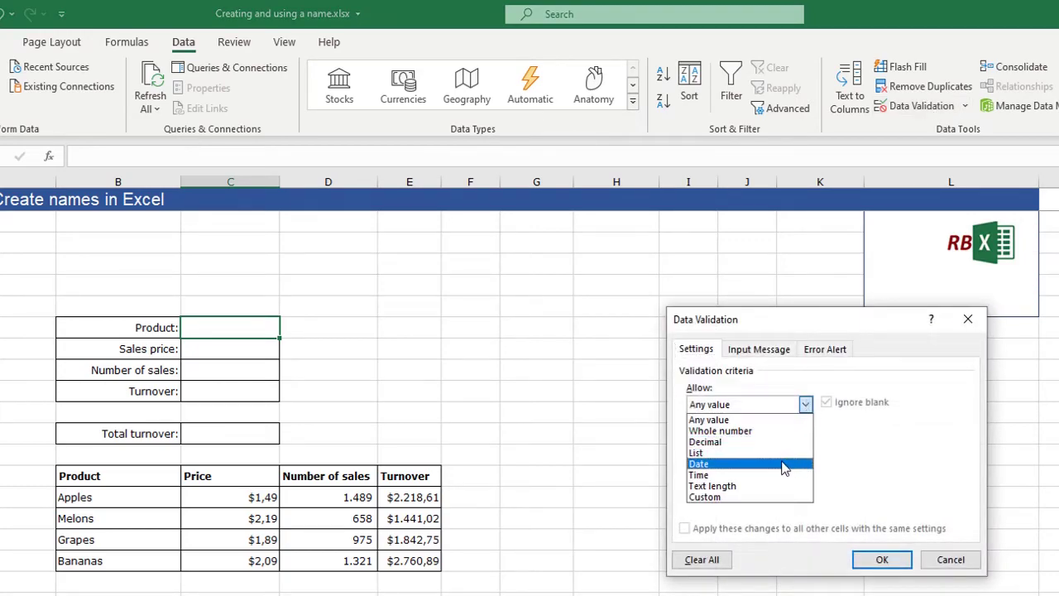
pyautogui.click(716, 453)
pyautogui.click(722, 472)
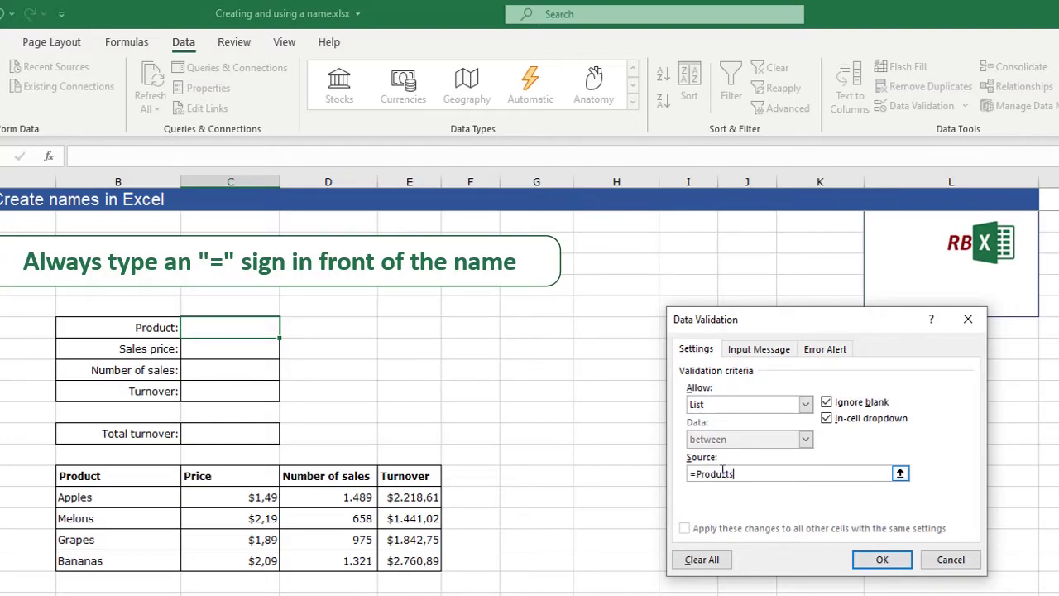
pyautogui.click(877, 560)
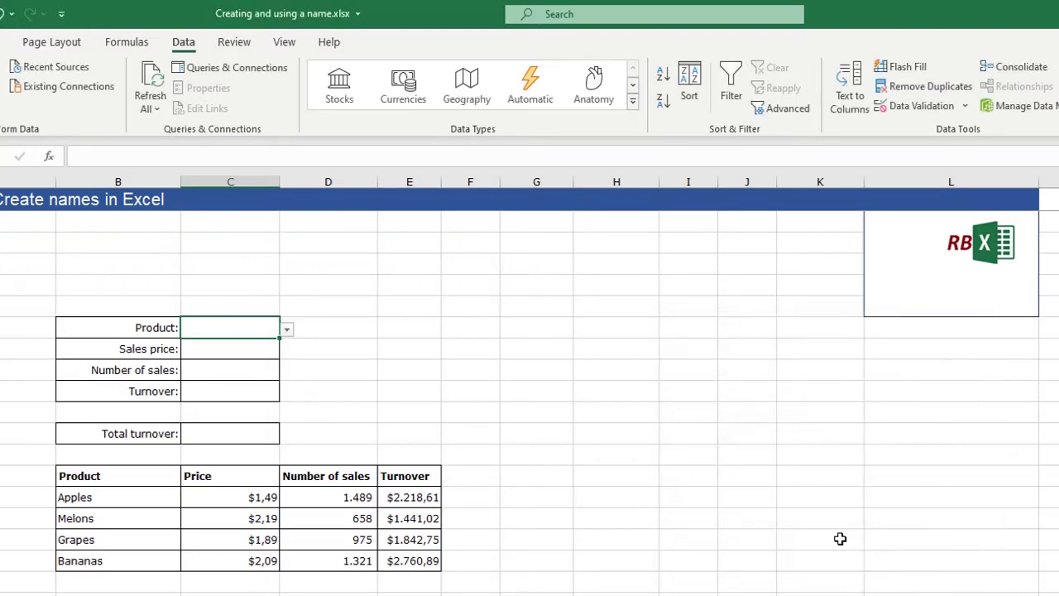
# Step: Choose Melons from the Product cell C8 drop-down list
pyautogui.click(400, 392)
pyautogui.click(242, 330)
pyautogui.click(287, 329)
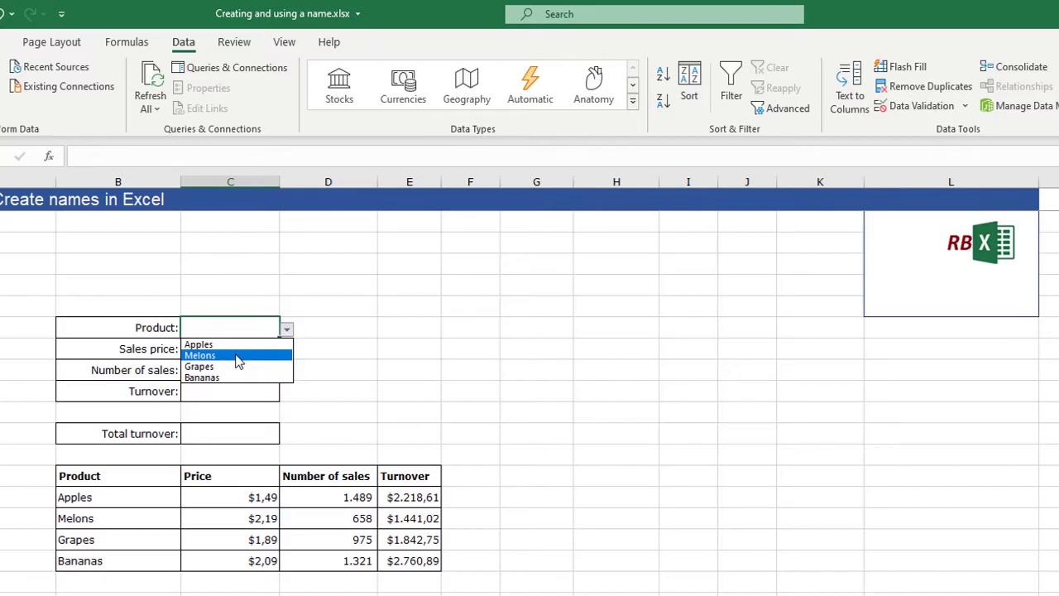
pyautogui.click(192, 356)
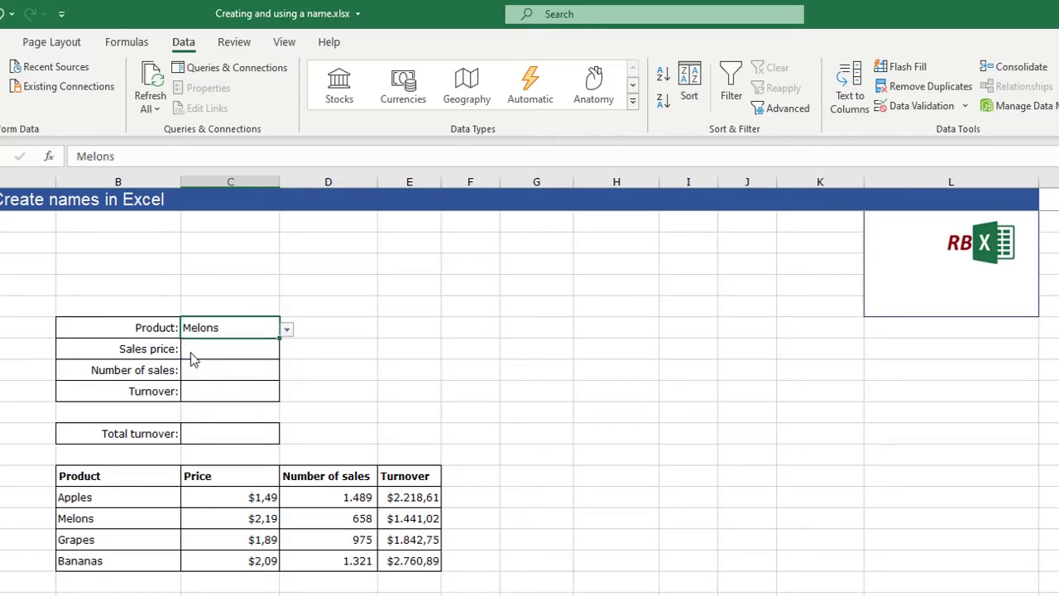
pyautogui.click(363, 370)
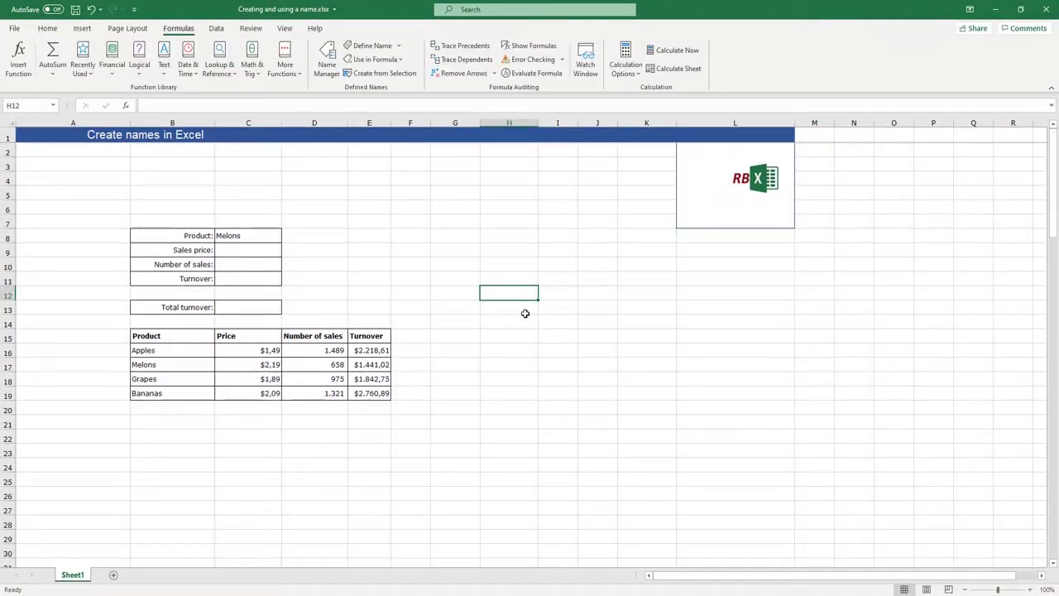
pyautogui.moveTo(147, 338); pyautogui.dragTo(366, 393)
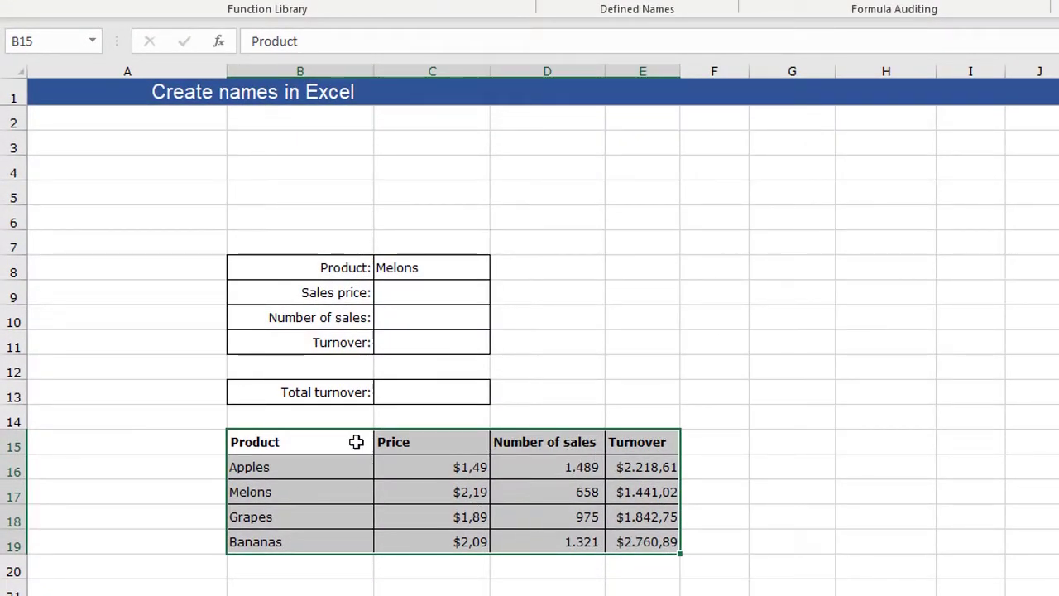
pyautogui.click(55, 41)
pyautogui.write('Table')
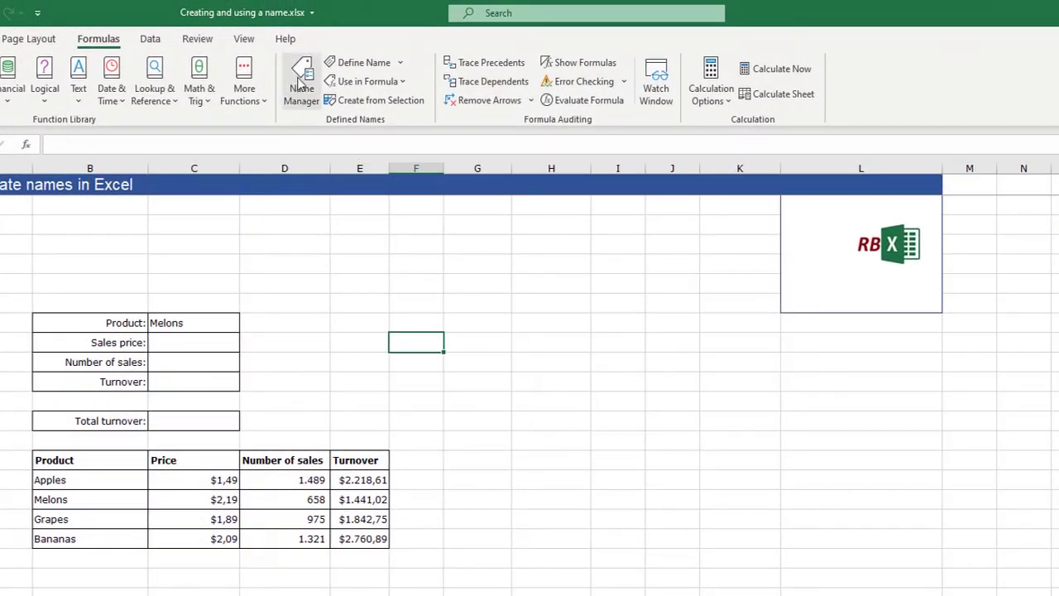
pyautogui.click(302, 78)
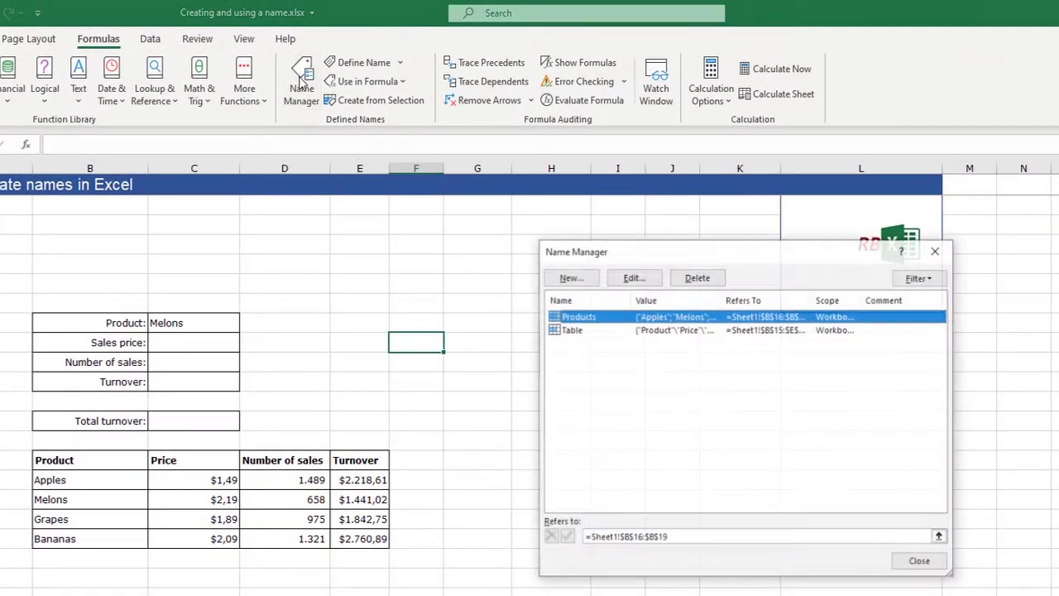
pyautogui.click(569, 332)
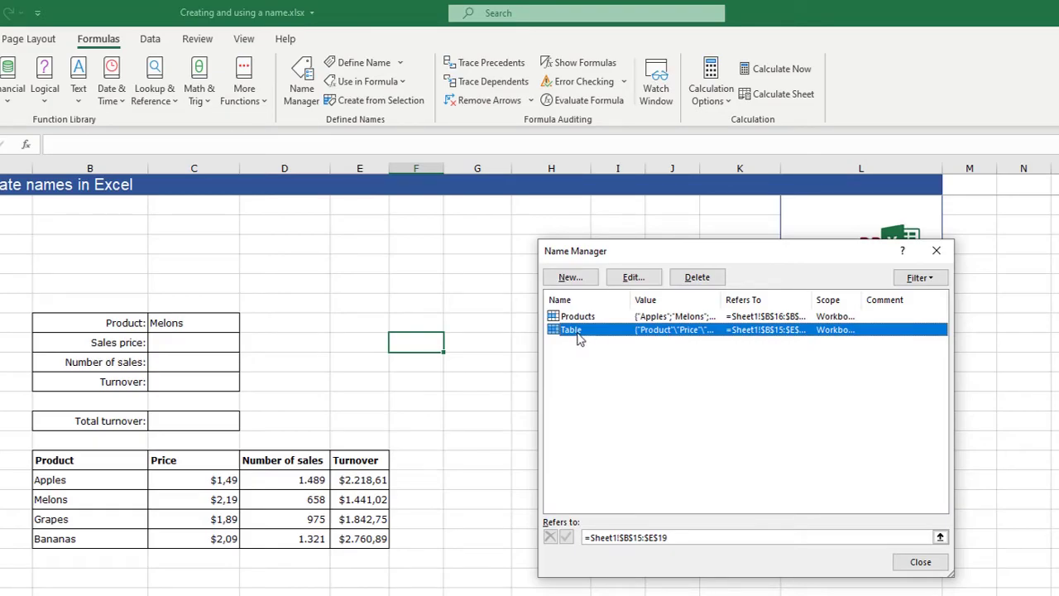
pyautogui.click(921, 563)
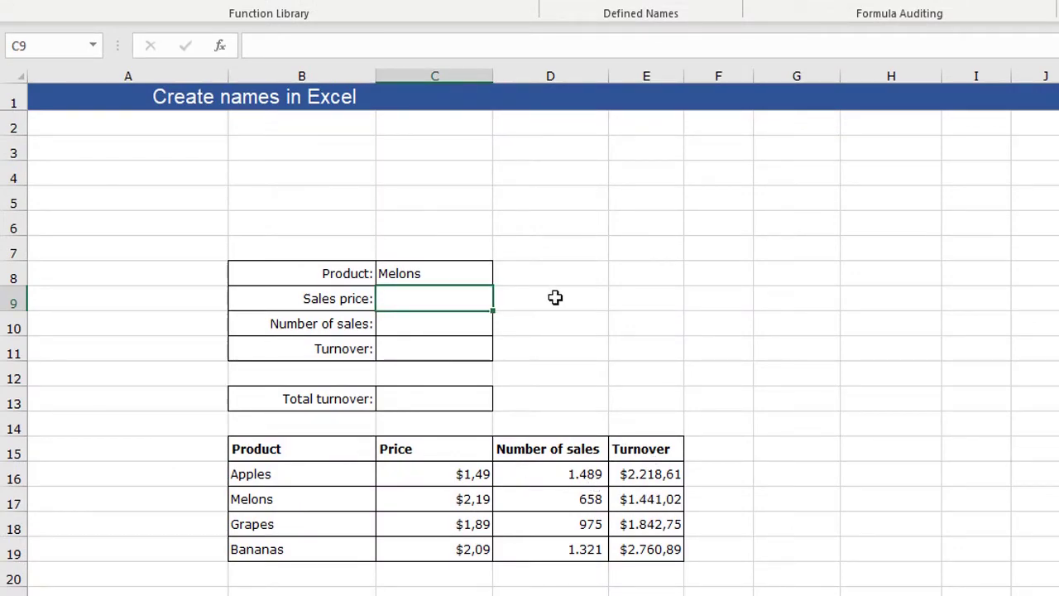
# Step: Enter =VLOOKUP(C8;Table;2;FALSE) in C9, returning € 2,19 for Melons
pyautogui.write('=VLOO')
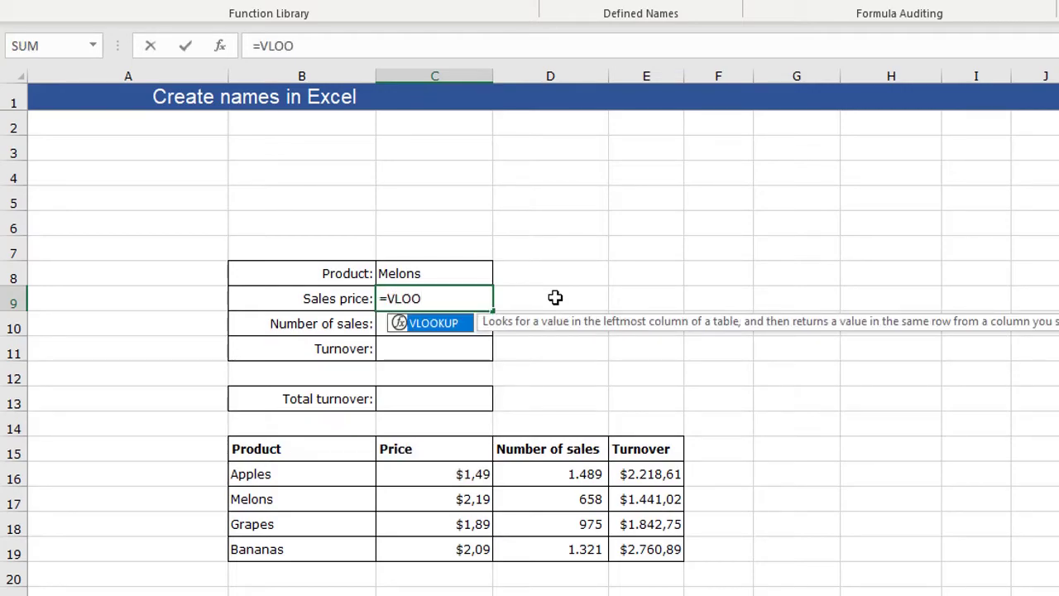
pyautogui.press('Tab')
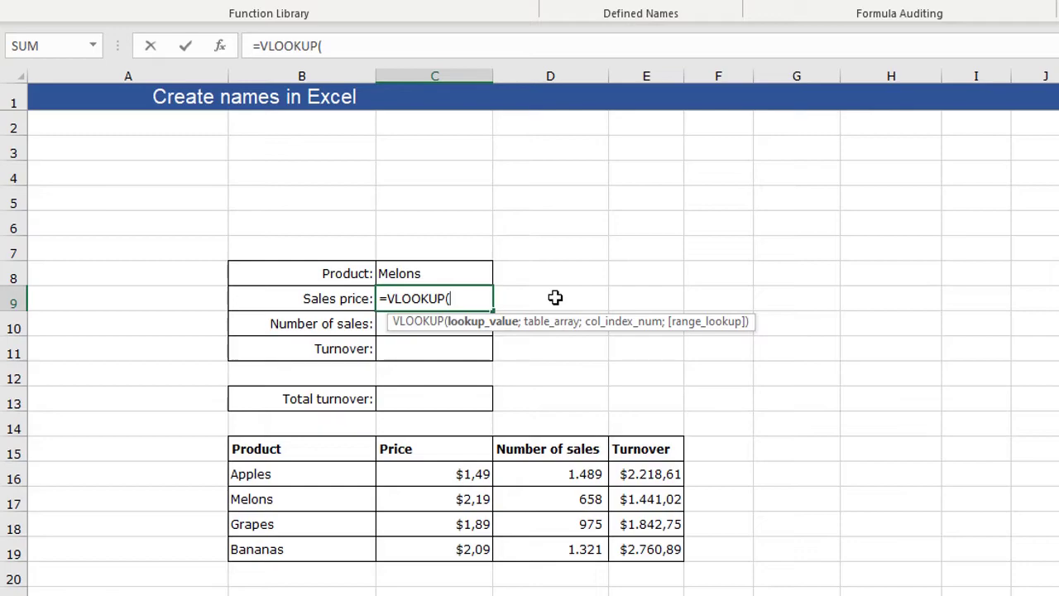
pyautogui.click(414, 274)
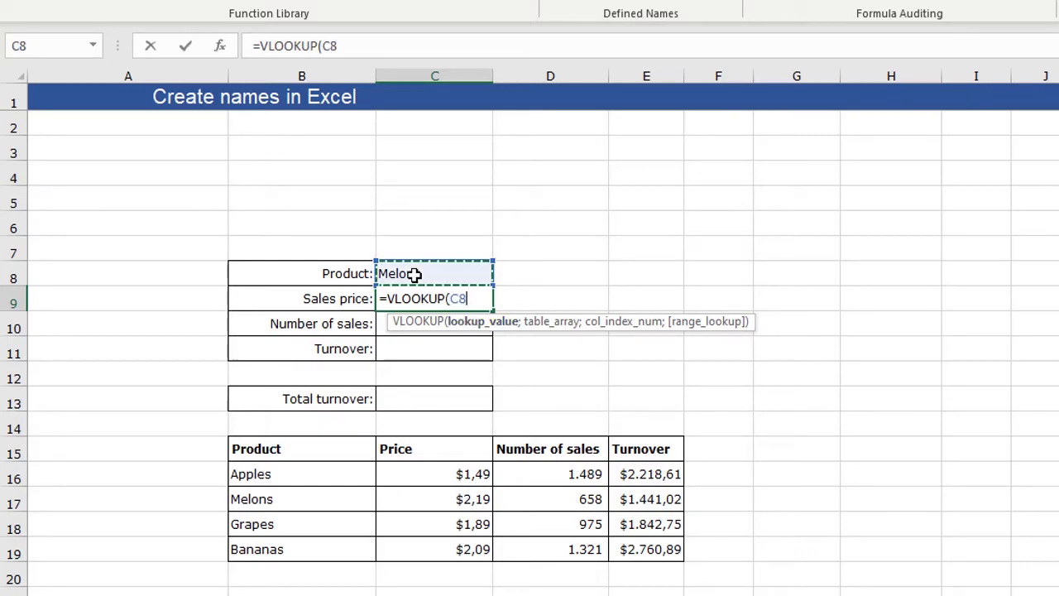
pyautogui.write(';')
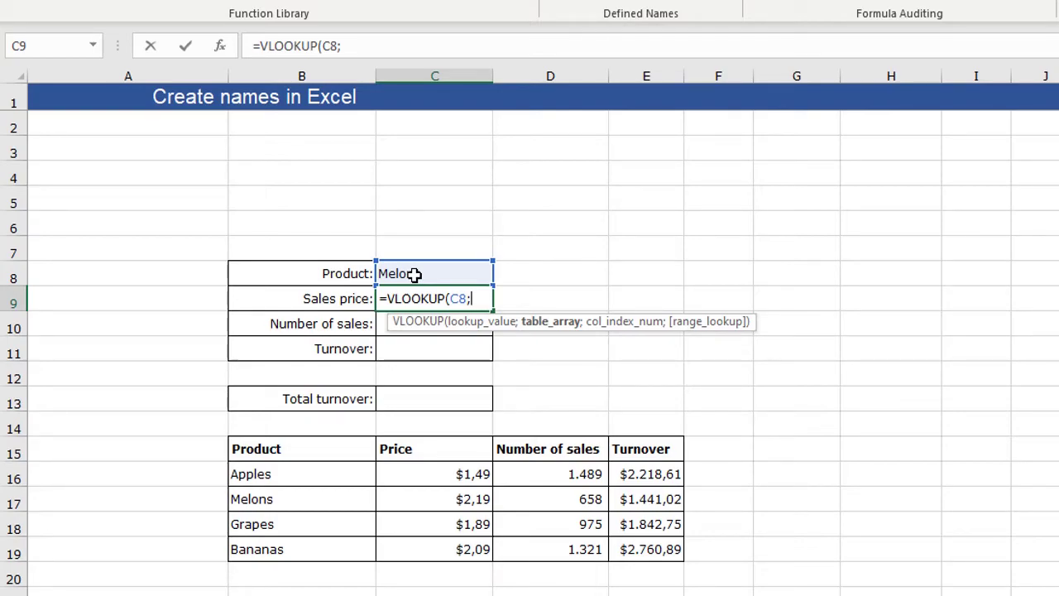
pyautogui.write('Tab')
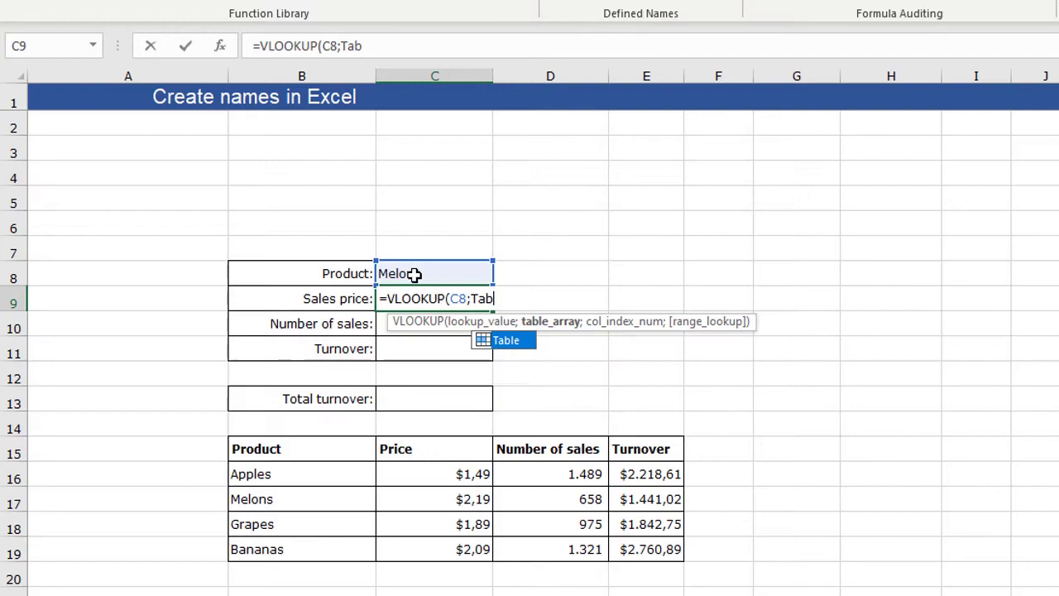
pyautogui.doubleClick(516, 346)
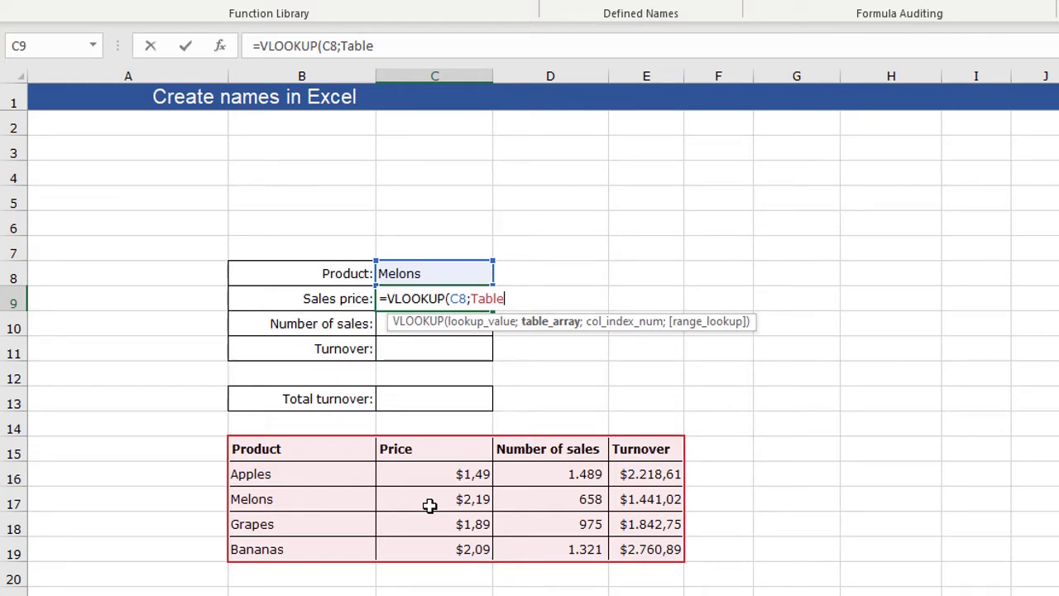
pyautogui.write("';")
pyautogui.press('BackSpace')
pyautogui.press('BackSpace')
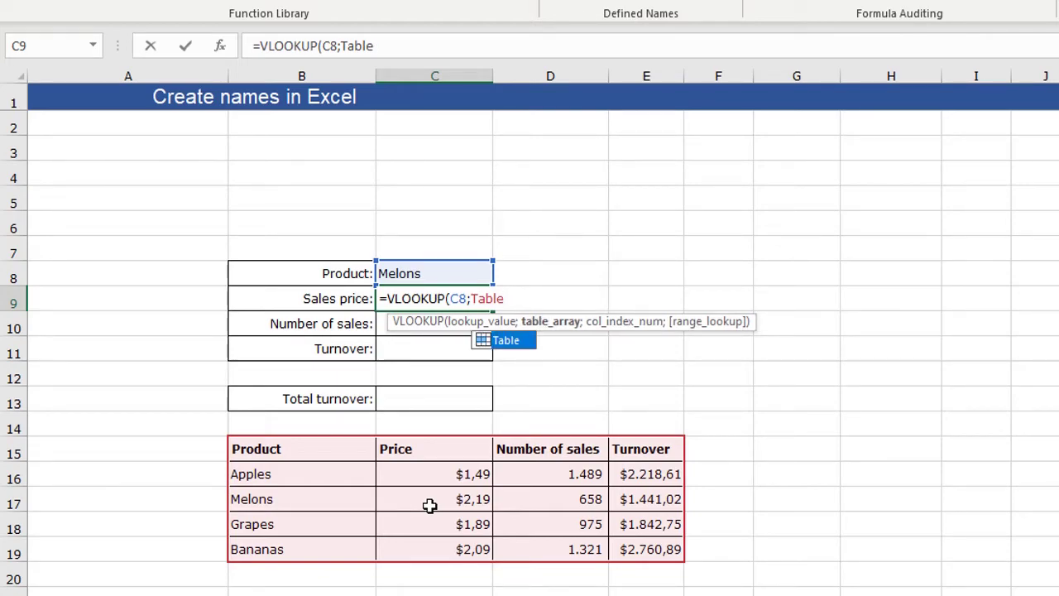
pyautogui.write(';')
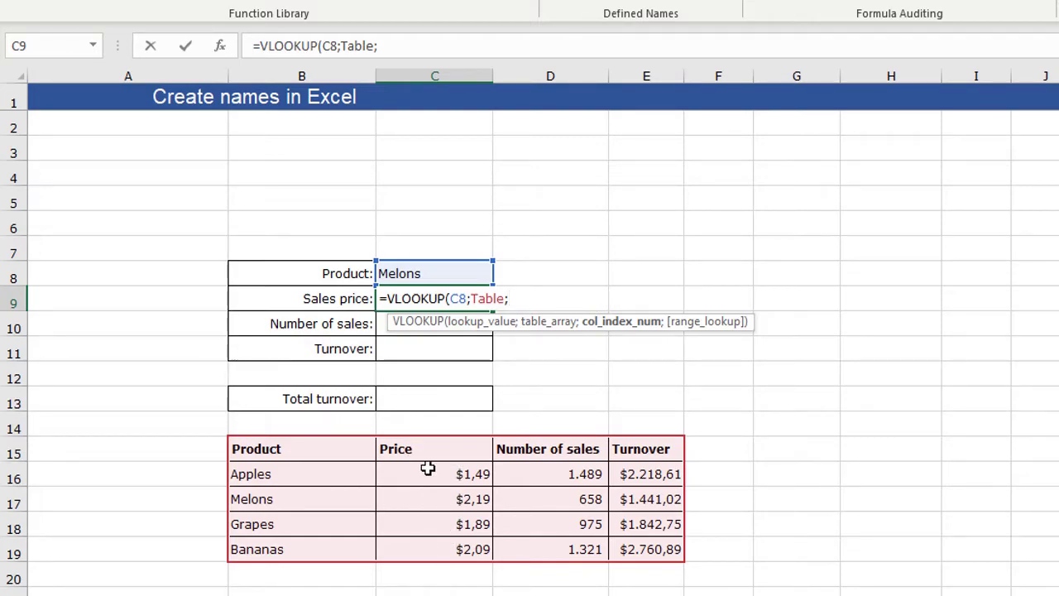
pyautogui.write('2;')
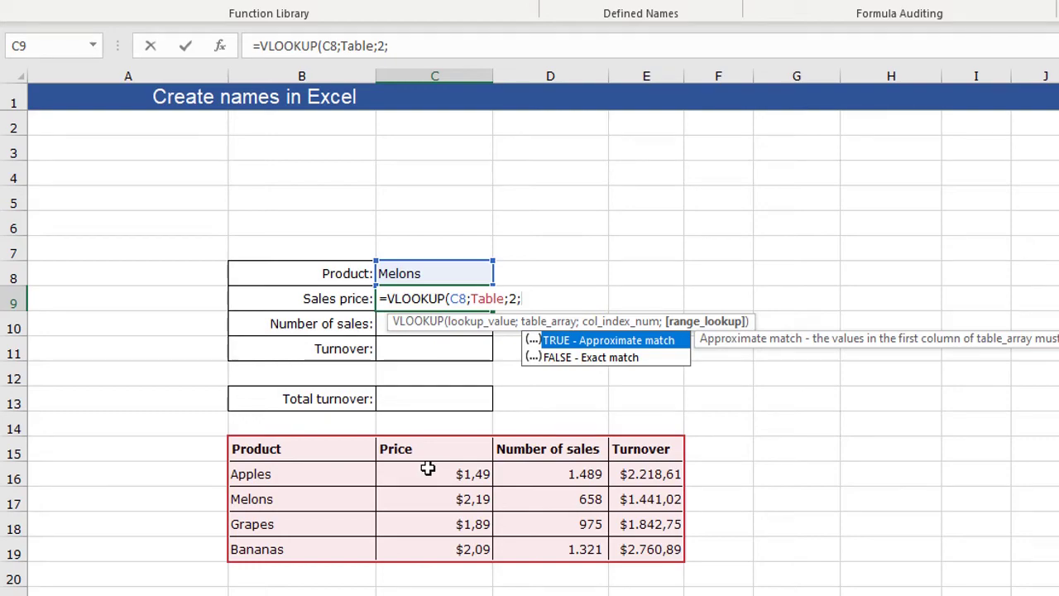
pyautogui.click(595, 364)
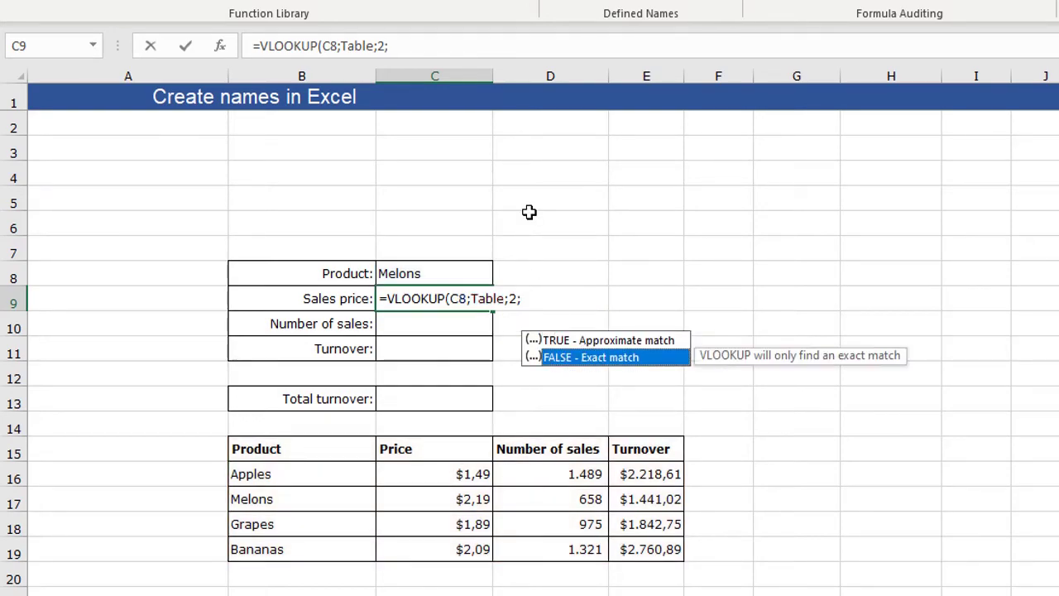
pyautogui.press('Tab')
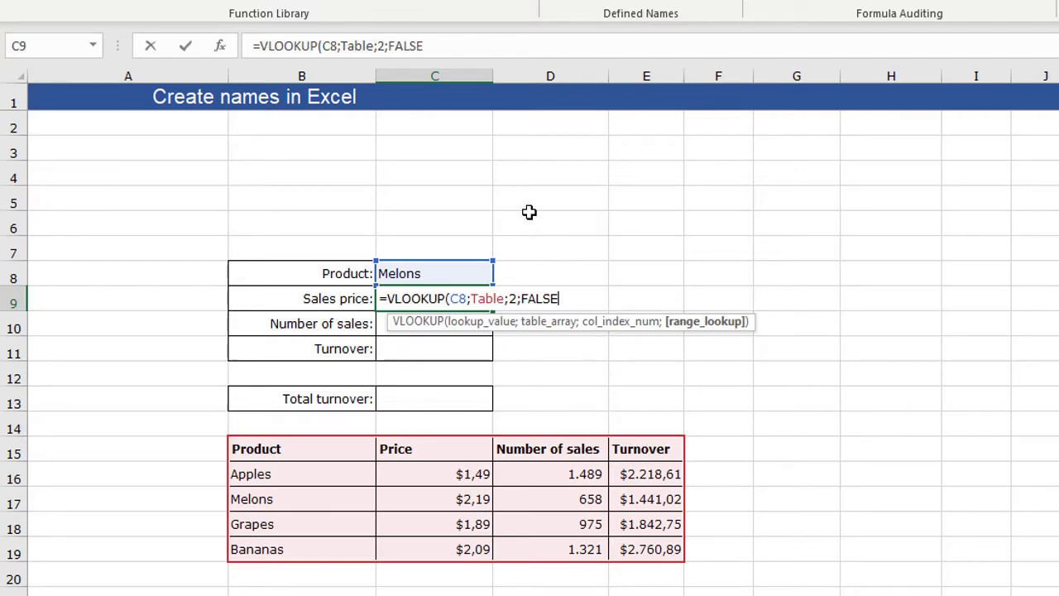
pyautogui.write(')')
pyautogui.press('Return')
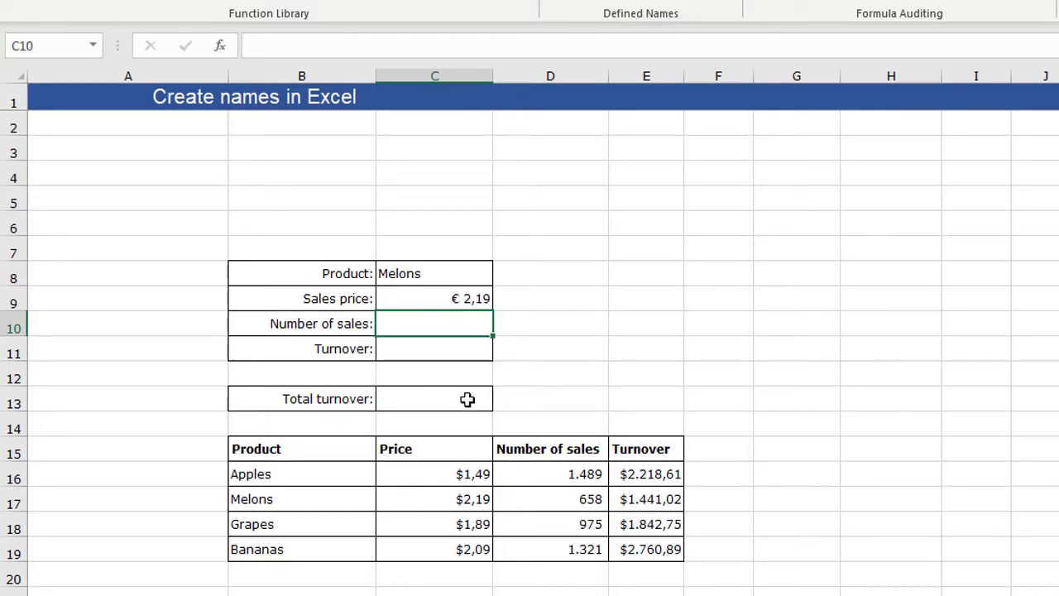
# Step: Switch the product in C8 to Apples, updating the sales price to € 1,49
pyautogui.click(485, 276)
pyautogui.click(502, 276)
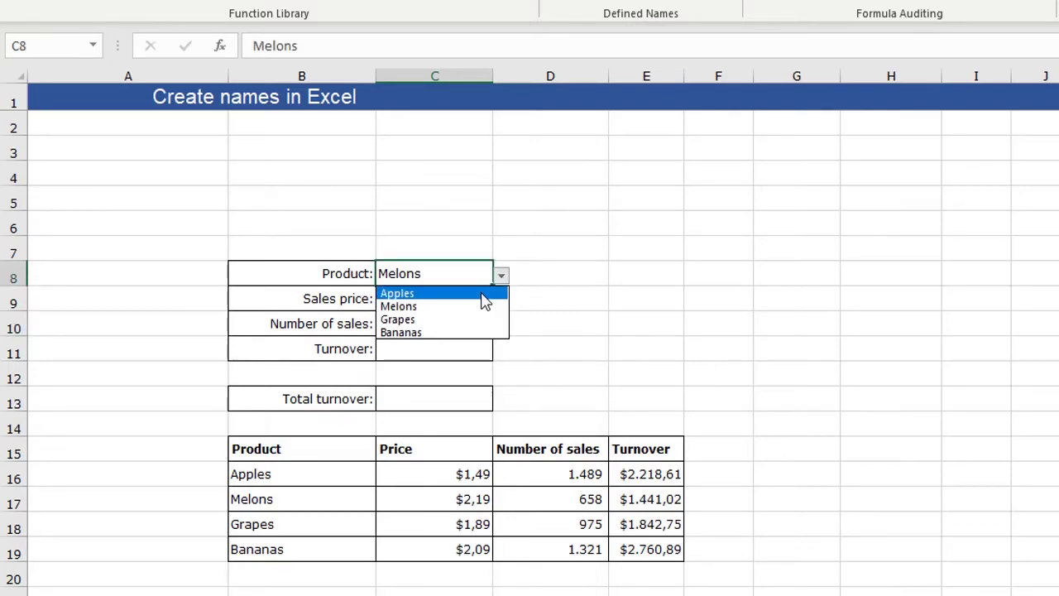
pyautogui.click(478, 294)
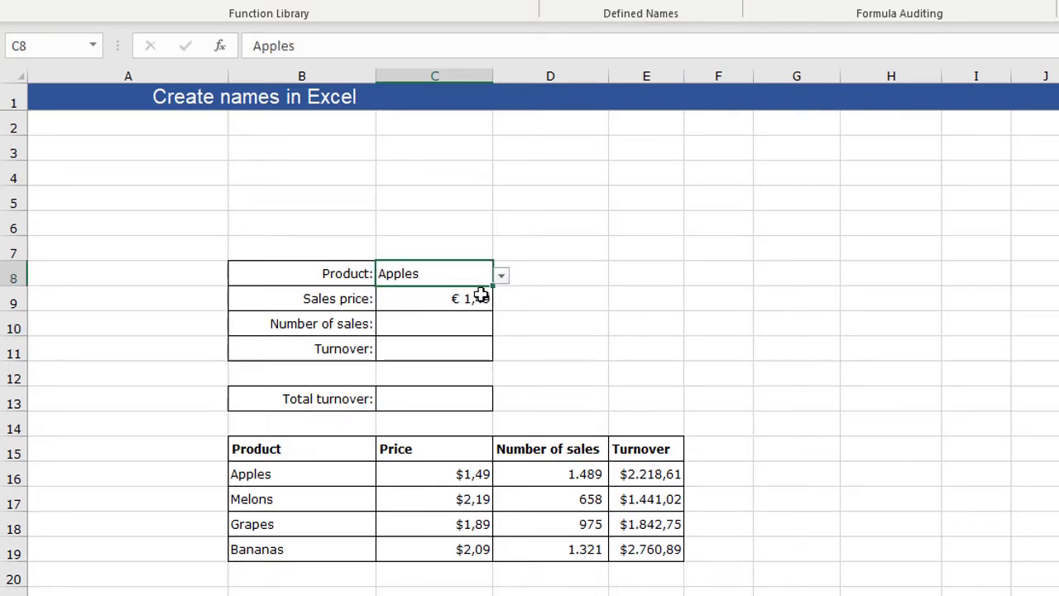
pyautogui.click(434, 324)
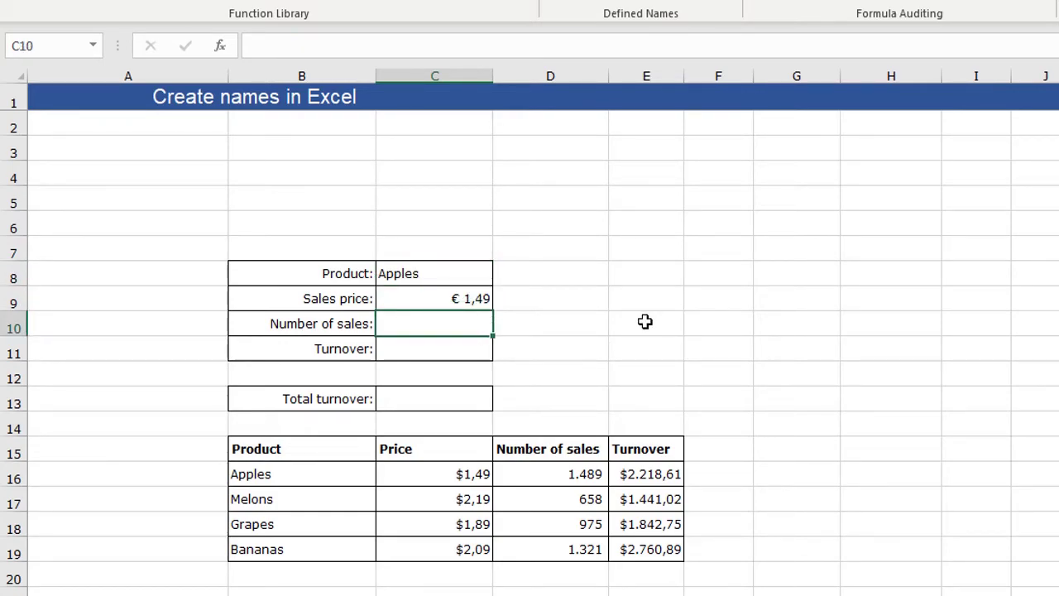
# Step: Enter =VLOOKUP(C8;Table;3;FALSE) in C10, returning 1.489 sales for Apples
pyautogui.write('=VLOOKUP(')
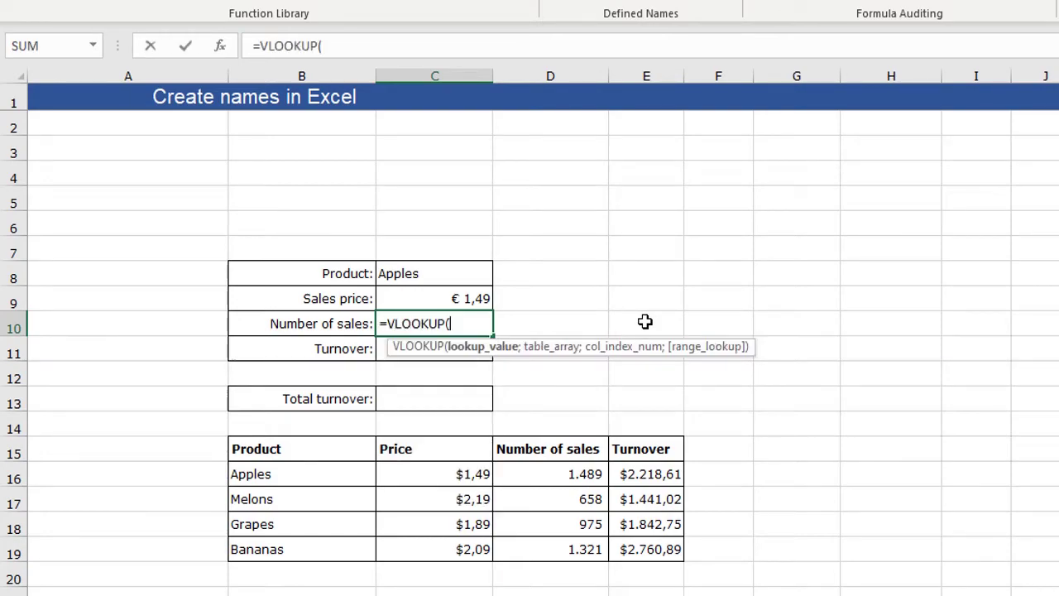
pyautogui.click(407, 274)
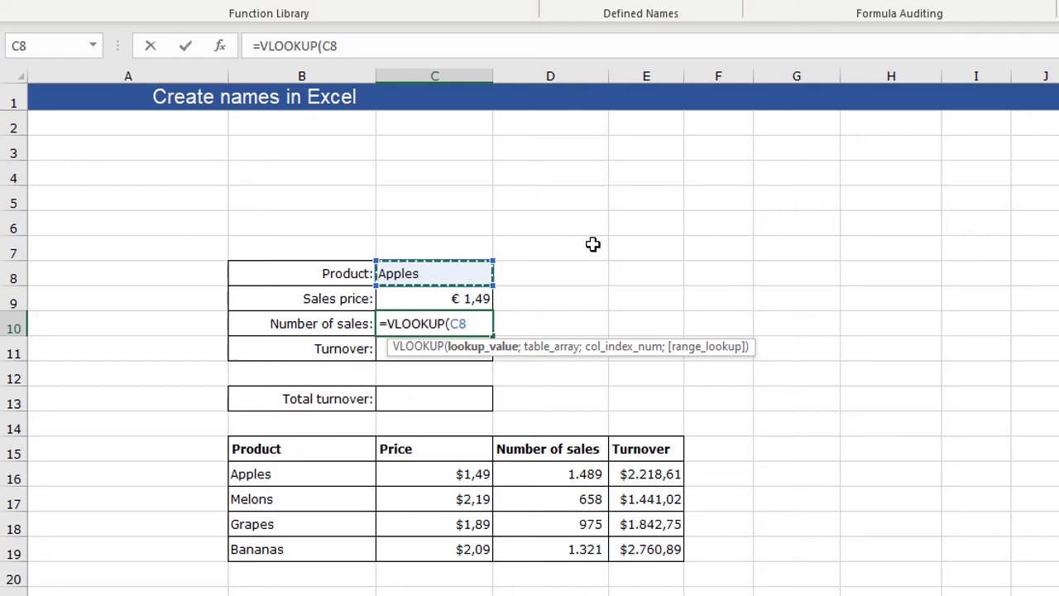
pyautogui.write(';')
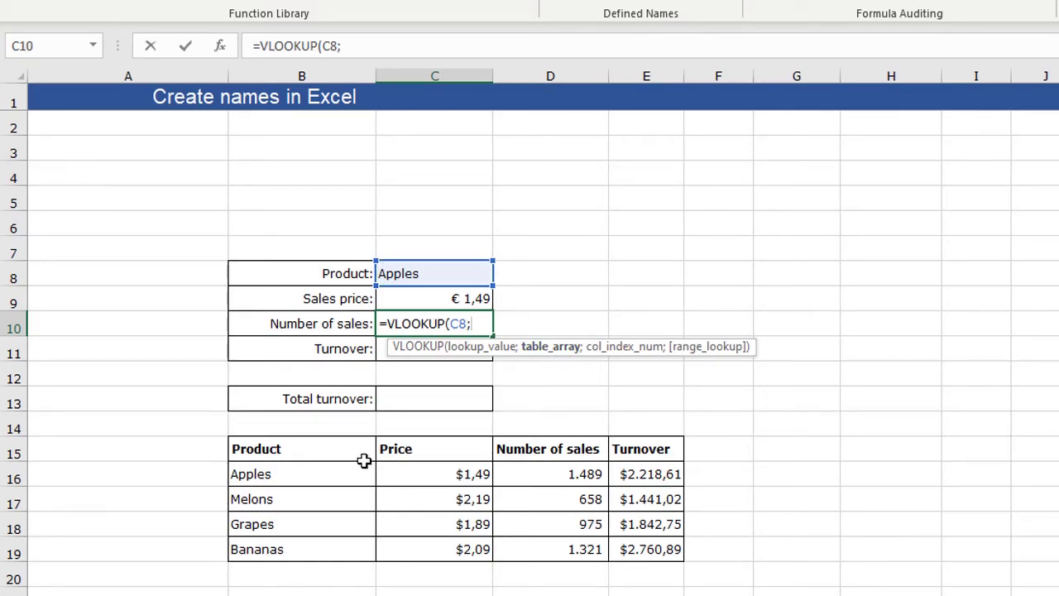
pyautogui.write('Tab')
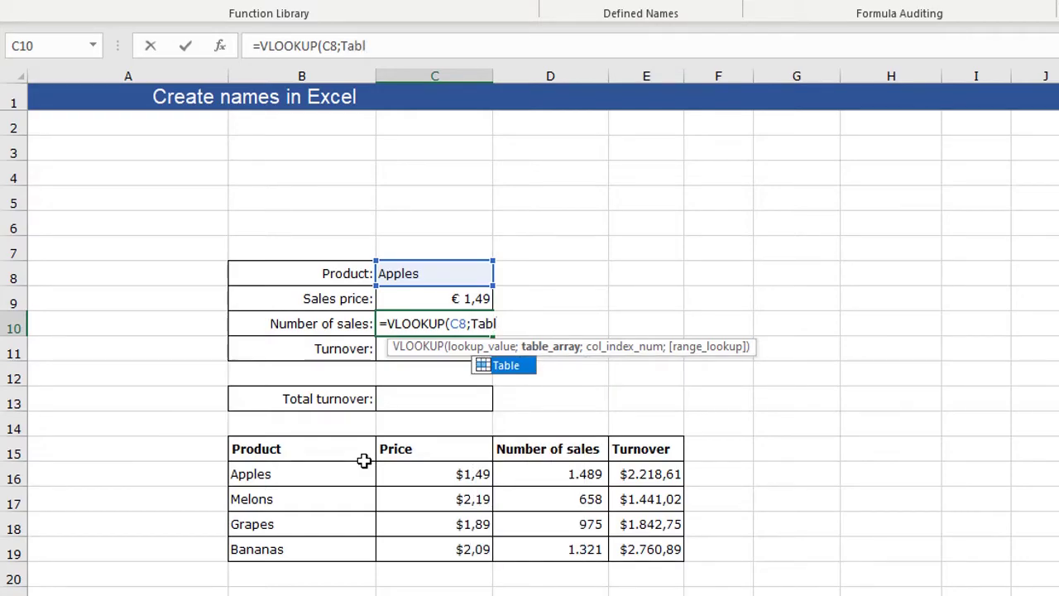
pyautogui.write('l')
pyautogui.press('Tab')
pyautogui.write(';')
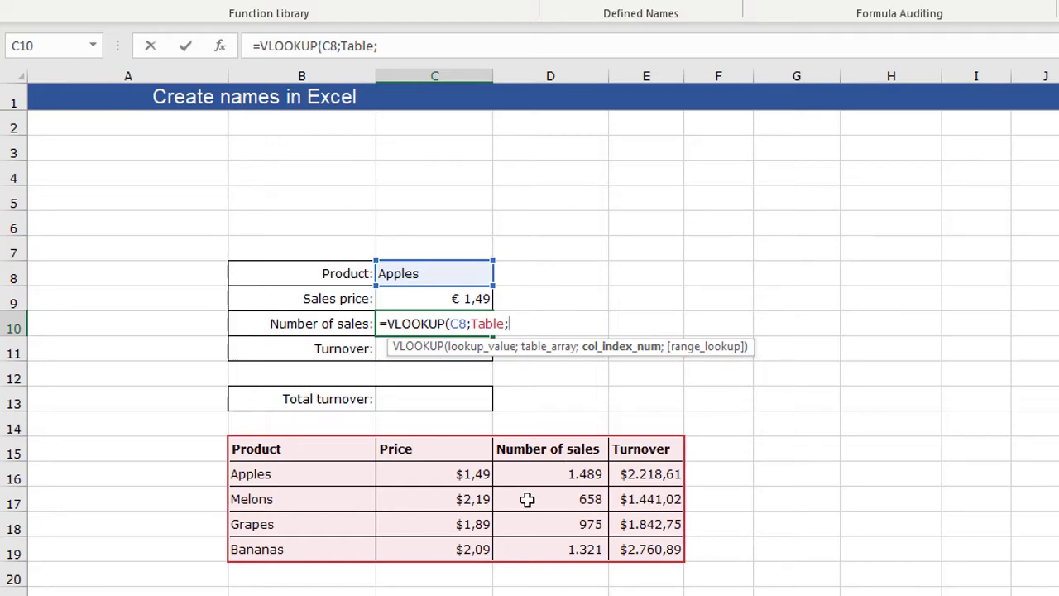
pyautogui.write('3;')
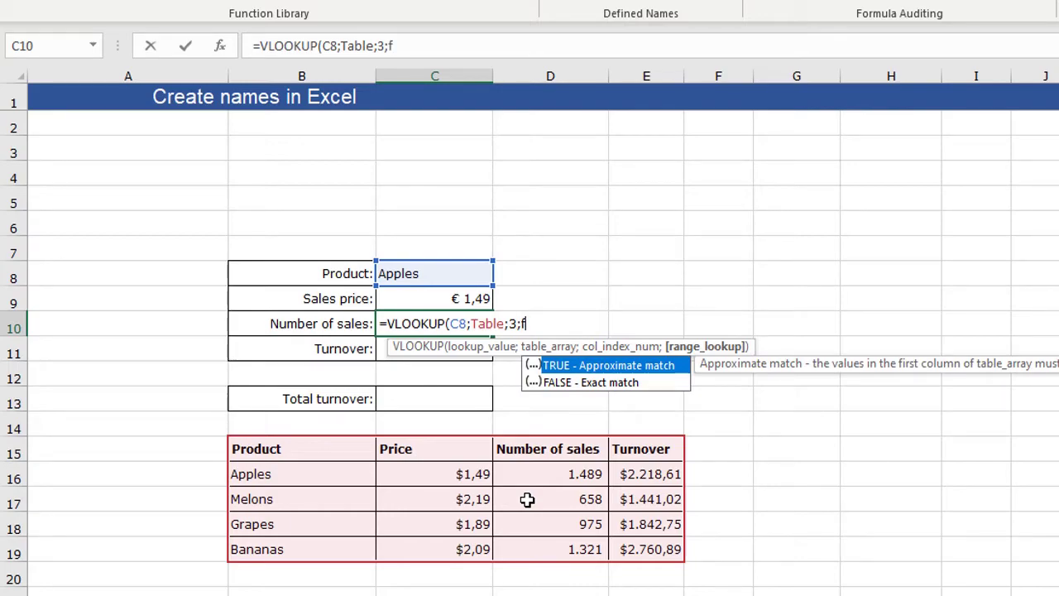
pyautogui.write('fa')
pyautogui.doubleClick(579, 383)
pyautogui.write(')')
pyautogui.press('Return')
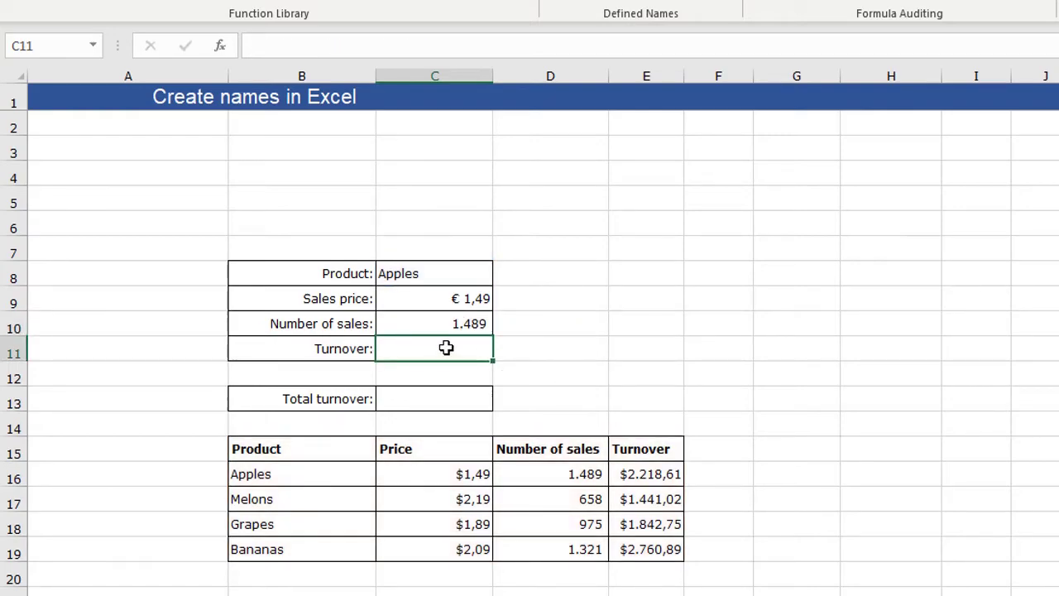
# Step: Switch the product in C8 back to Melons, showing € 2,19 and 658 sales
pyautogui.click(477, 274)
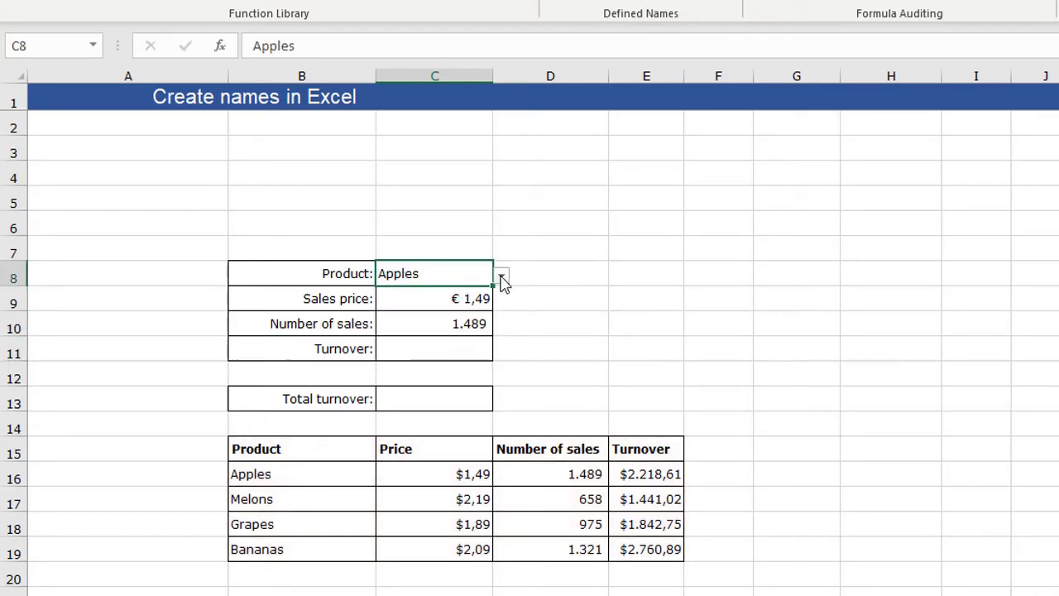
pyautogui.click(502, 276)
pyautogui.click(466, 305)
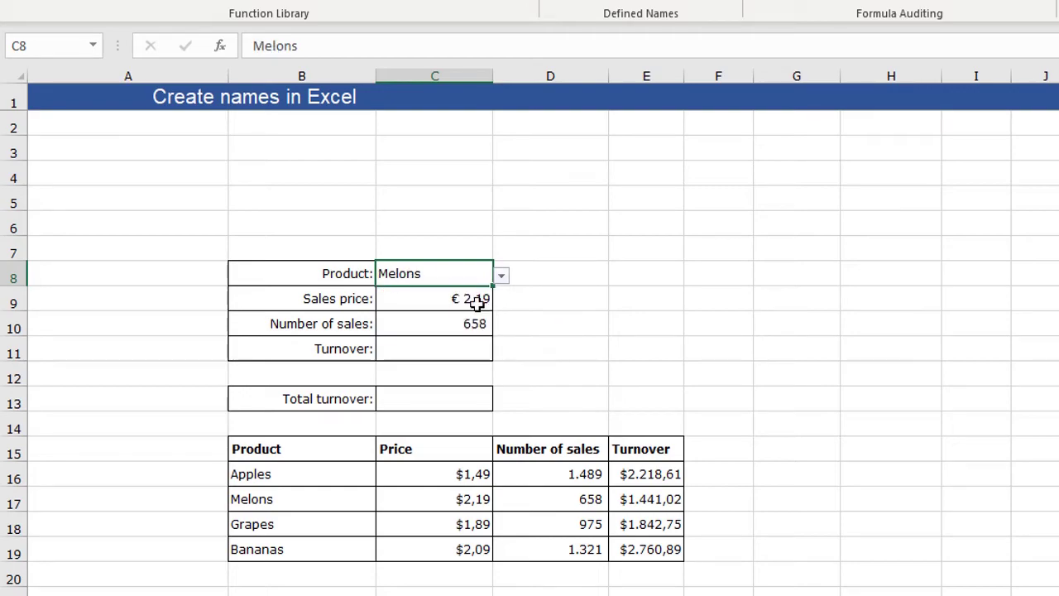
pyautogui.click(579, 328)
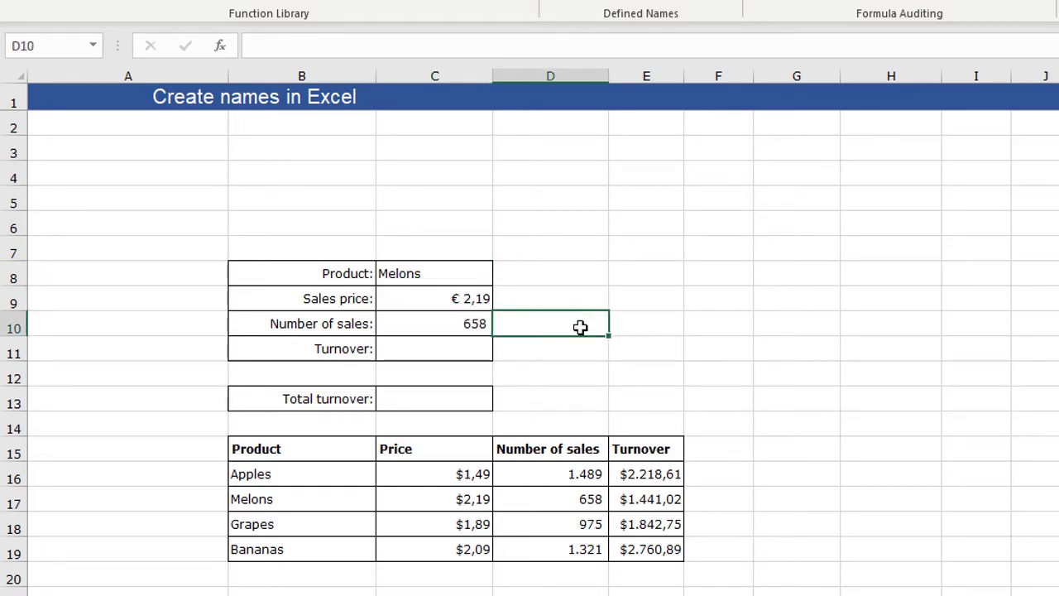
pyautogui.click(421, 346)
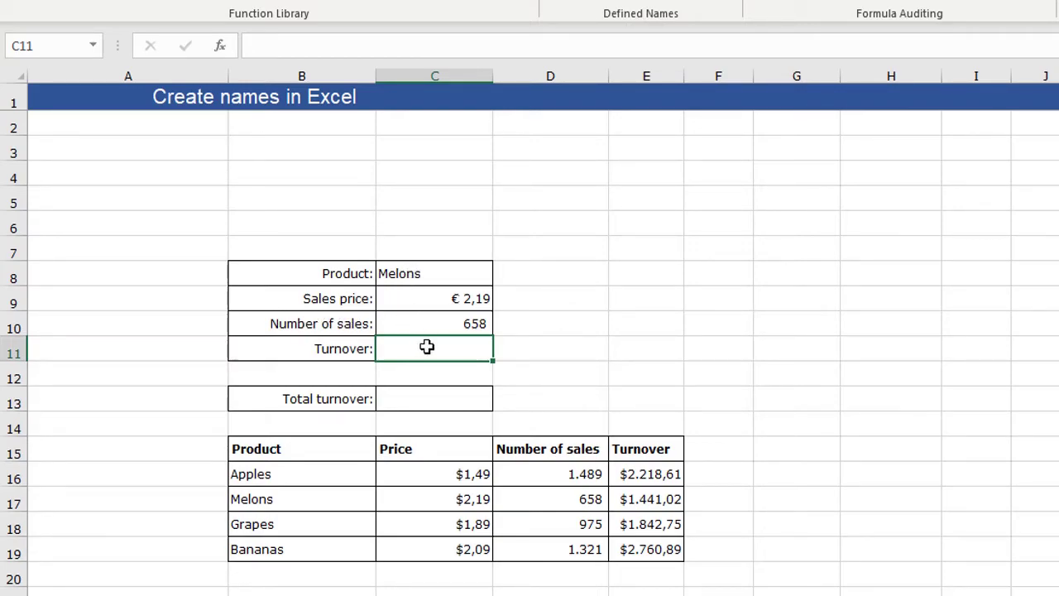
# Step: Name the sales price cell C9 Sales using the Name Box
pyautogui.click(428, 302)
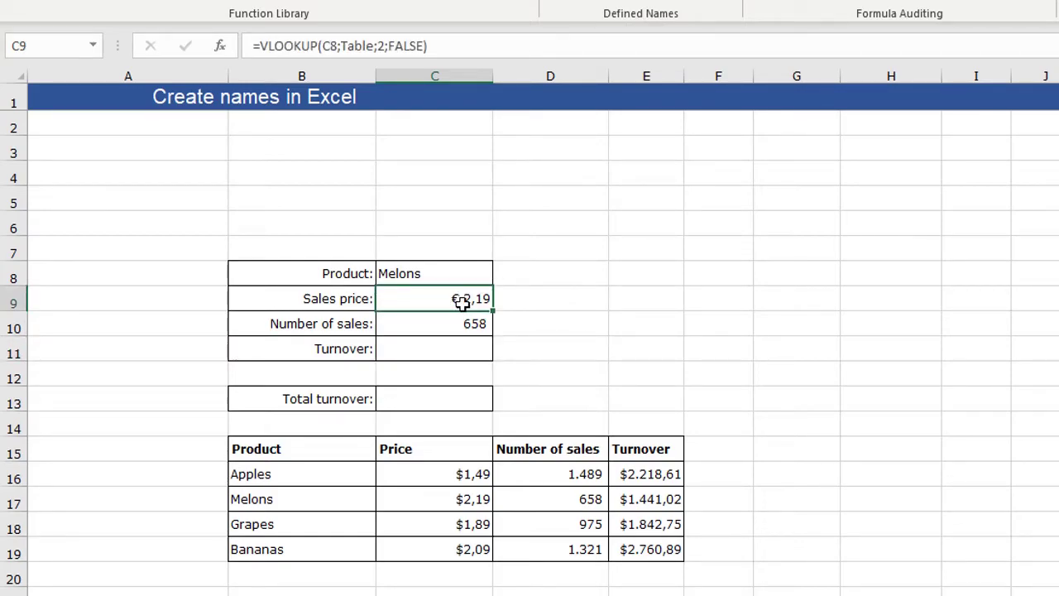
pyautogui.click(36, 47)
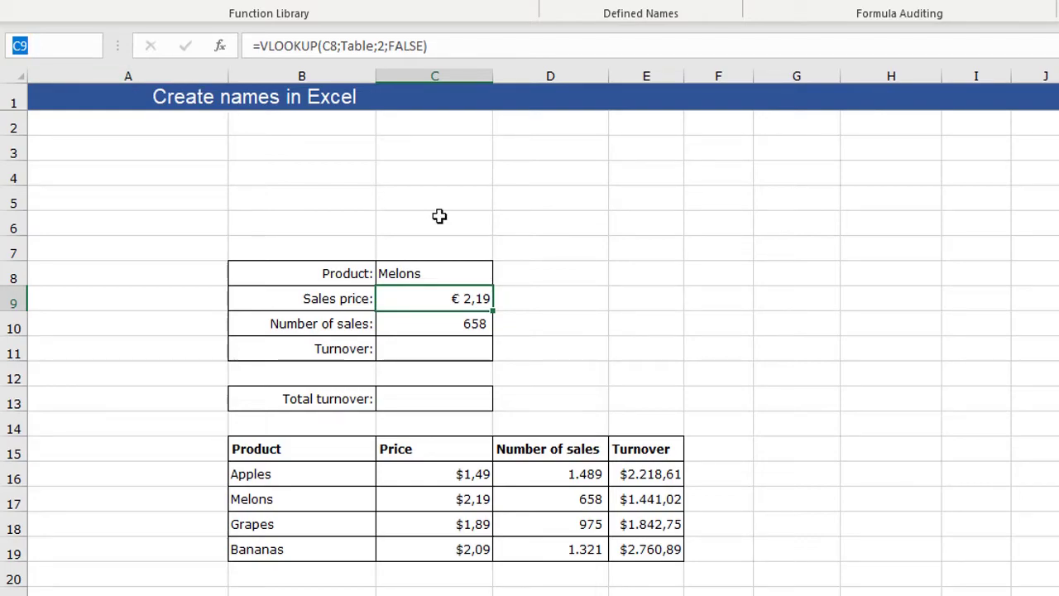
pyautogui.write('Sales')
pyautogui.press('Return')
# Step: Name the number of sales cell C10 Number using the Name Box
pyautogui.click(446, 324)
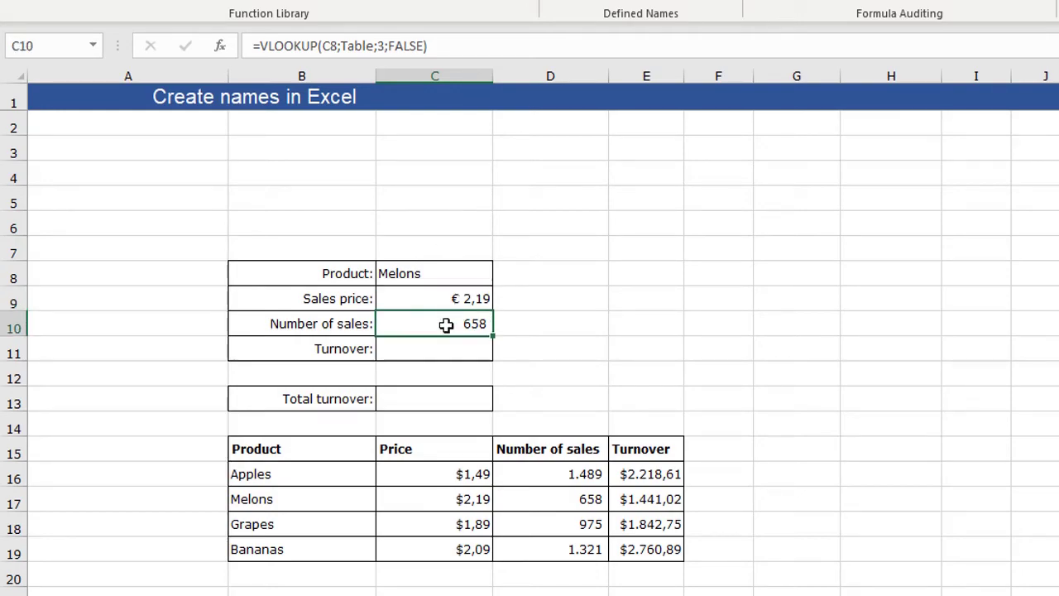
pyautogui.click(57, 47)
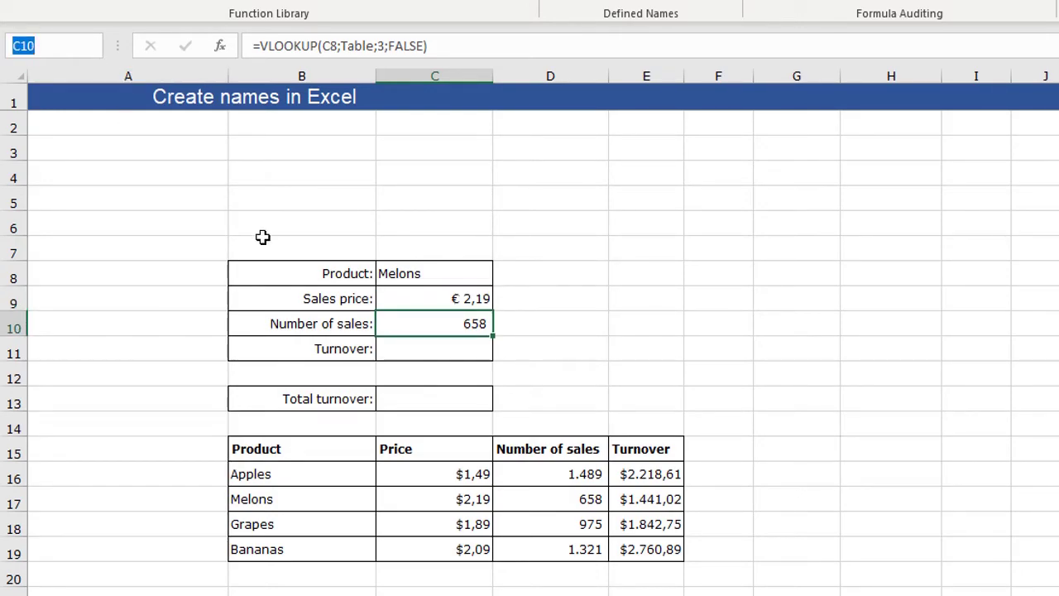
pyautogui.write('Number')
pyautogui.press('Return')
pyautogui.click(420, 350)
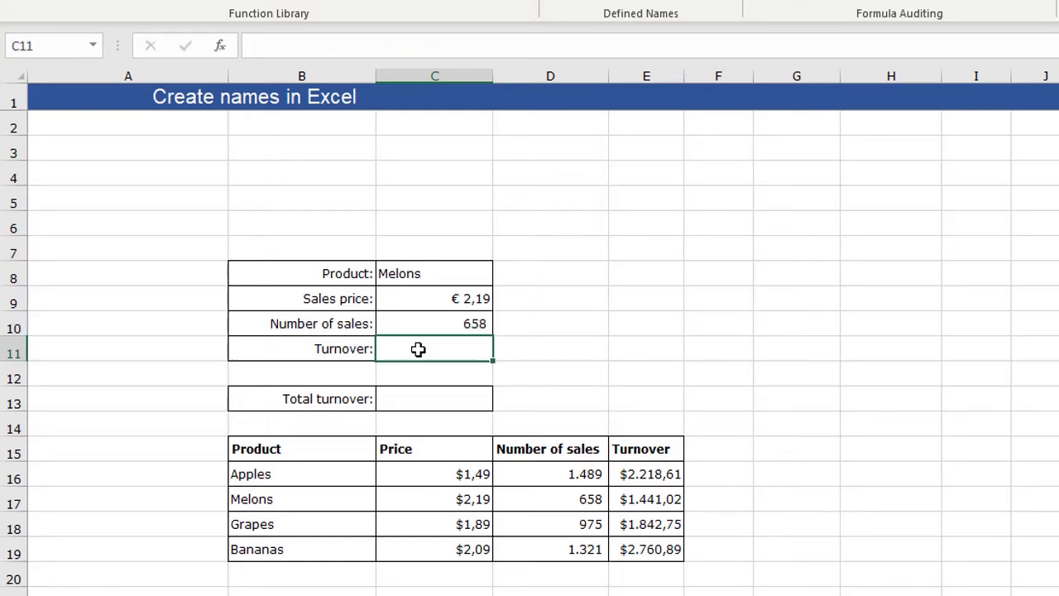
# Step: Enter =Sales*Number in Turnover cell C11, showing € 1.441,02
pyautogui.write('=Sal')
pyautogui.press('Tab')
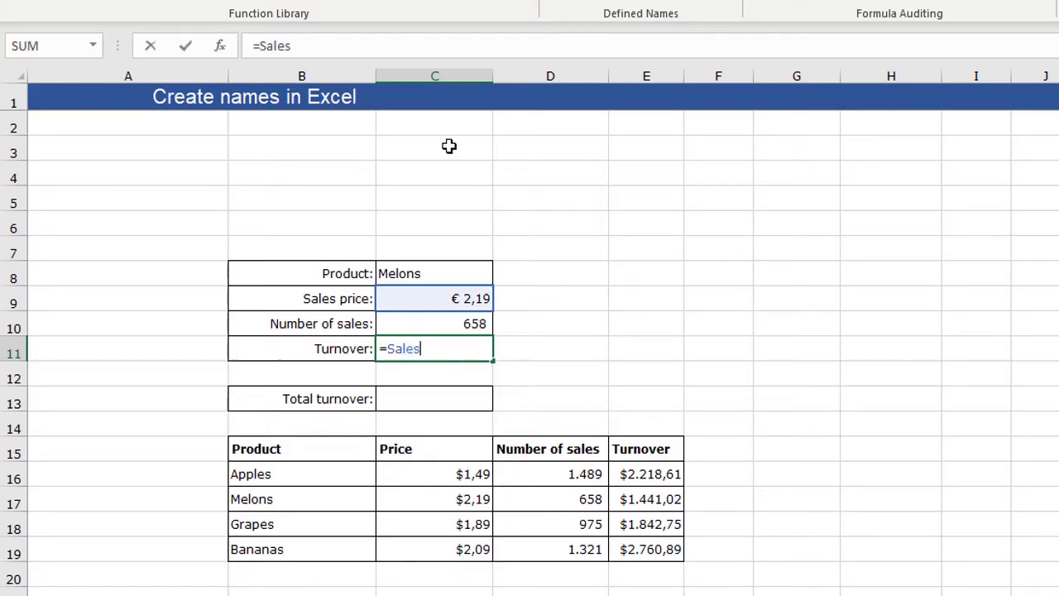
pyautogui.write('*Num')
pyautogui.press('Tab')
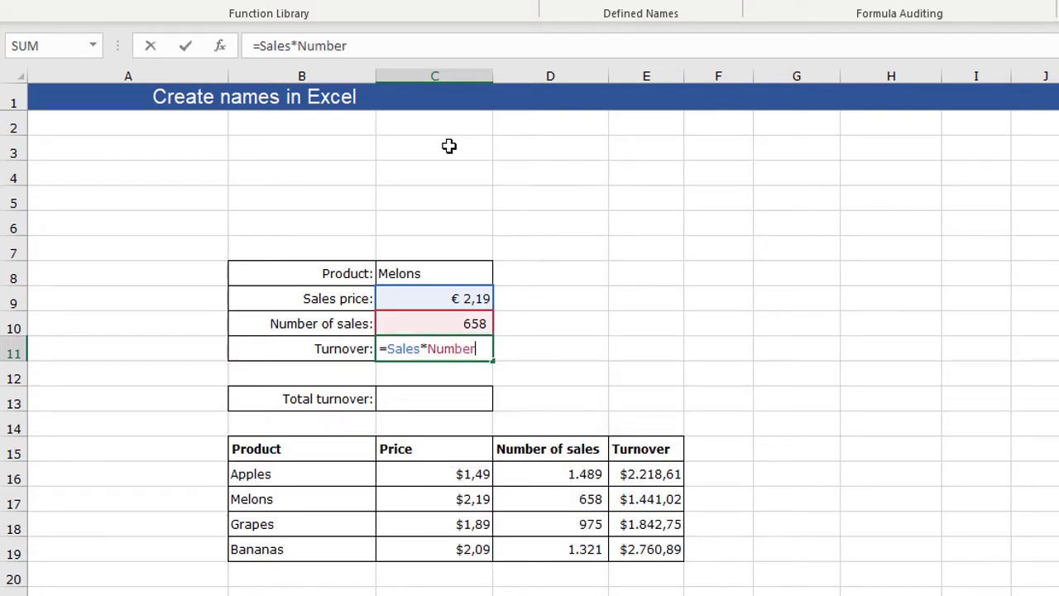
pyautogui.press('Return')
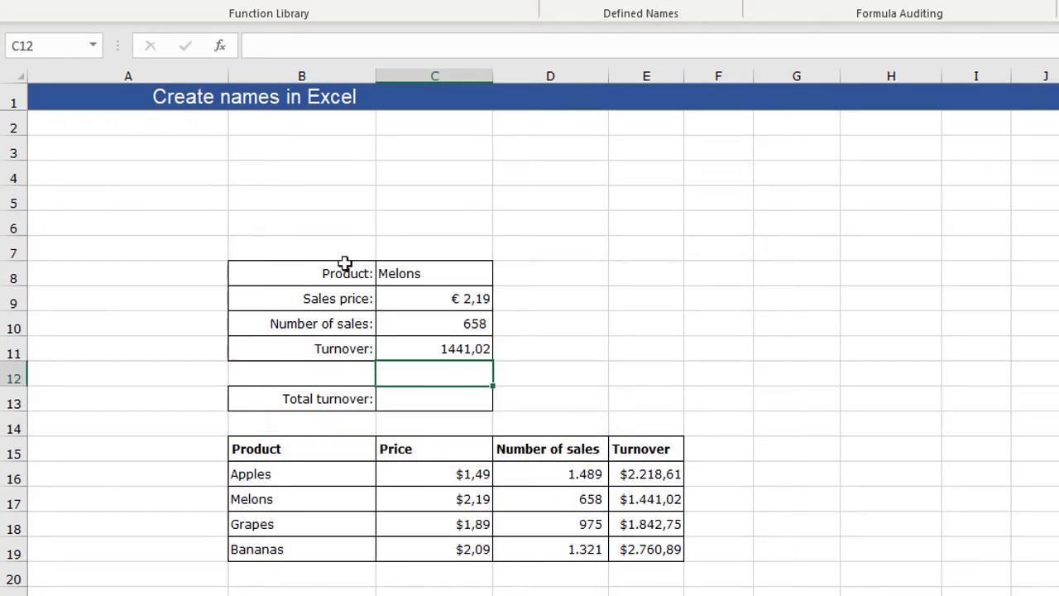
pyautogui.click(451, 350)
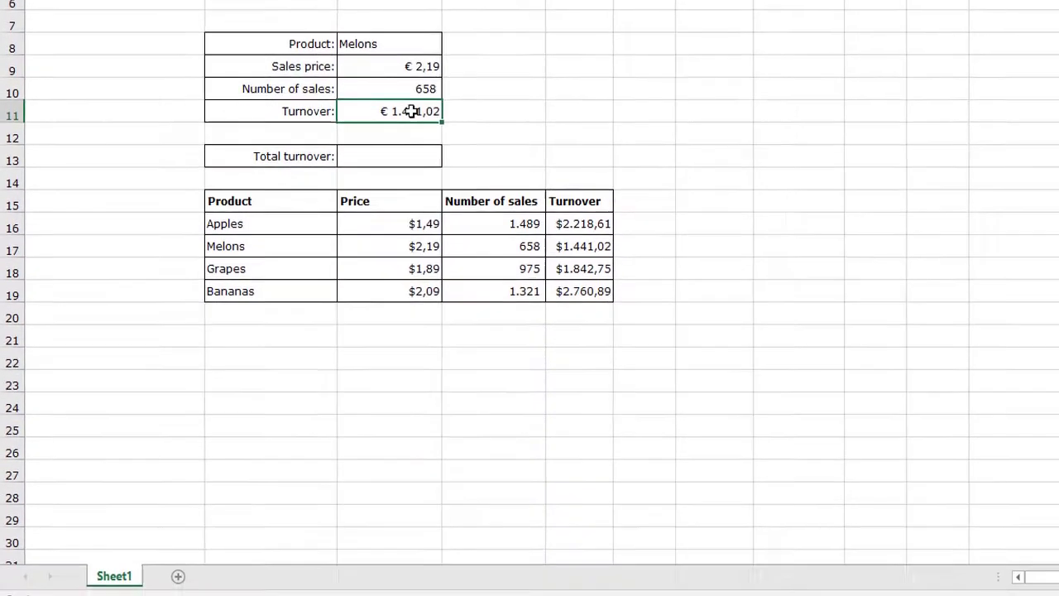
# Step: Format turnover cell C11 as currency with the $ English (Australia) symbol
pyautogui.rightClick(466, 341)
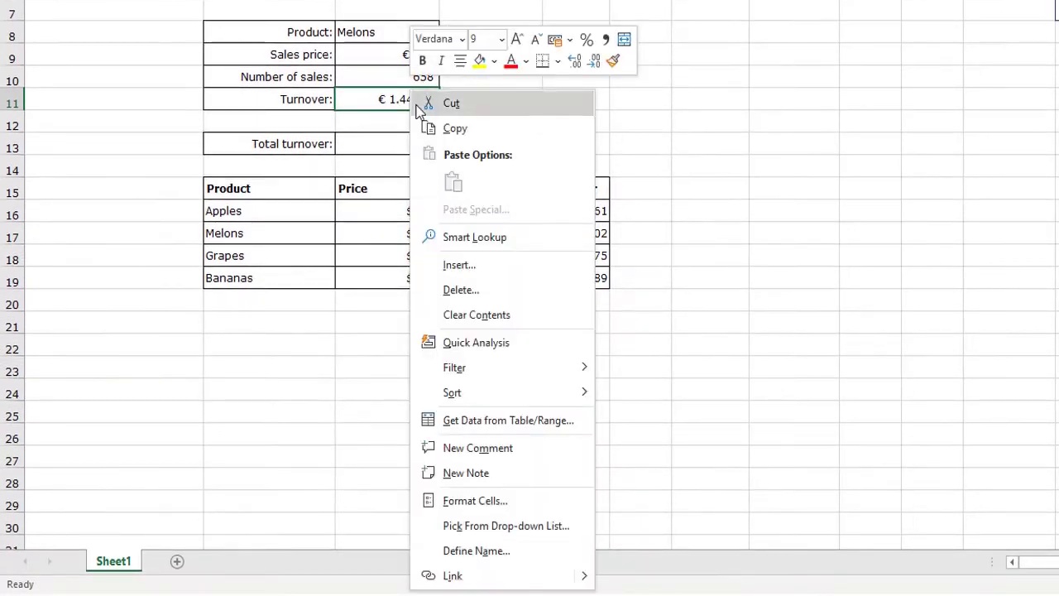
pyautogui.click(474, 504)
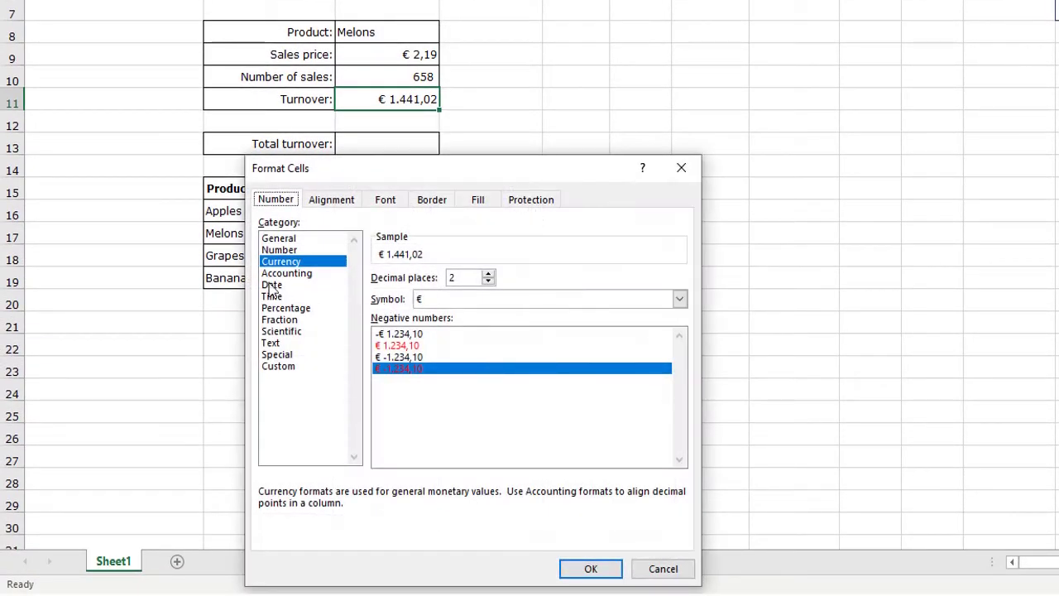
pyautogui.click(452, 301)
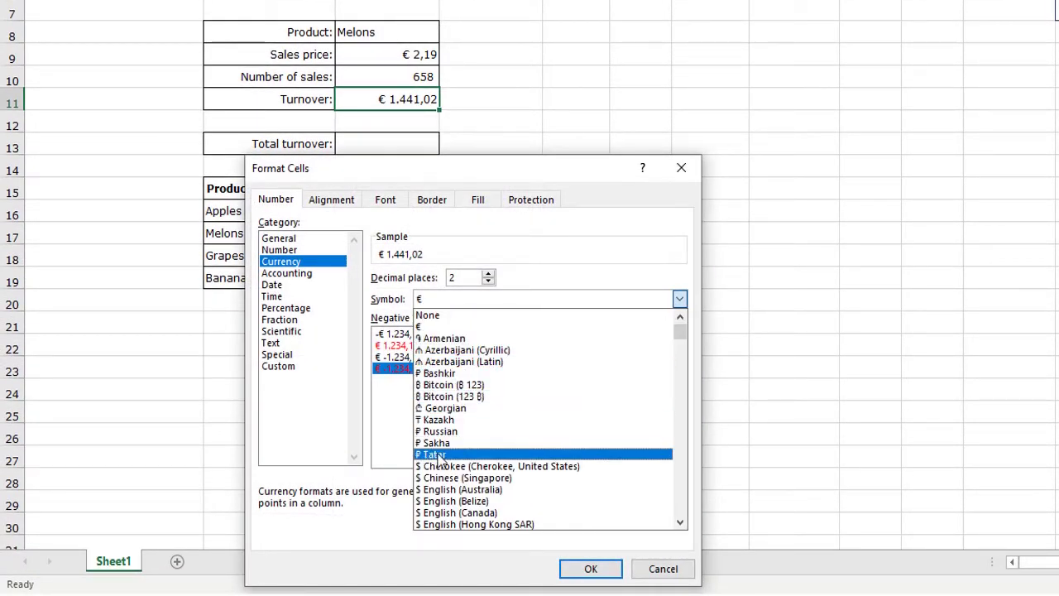
pyautogui.click(451, 490)
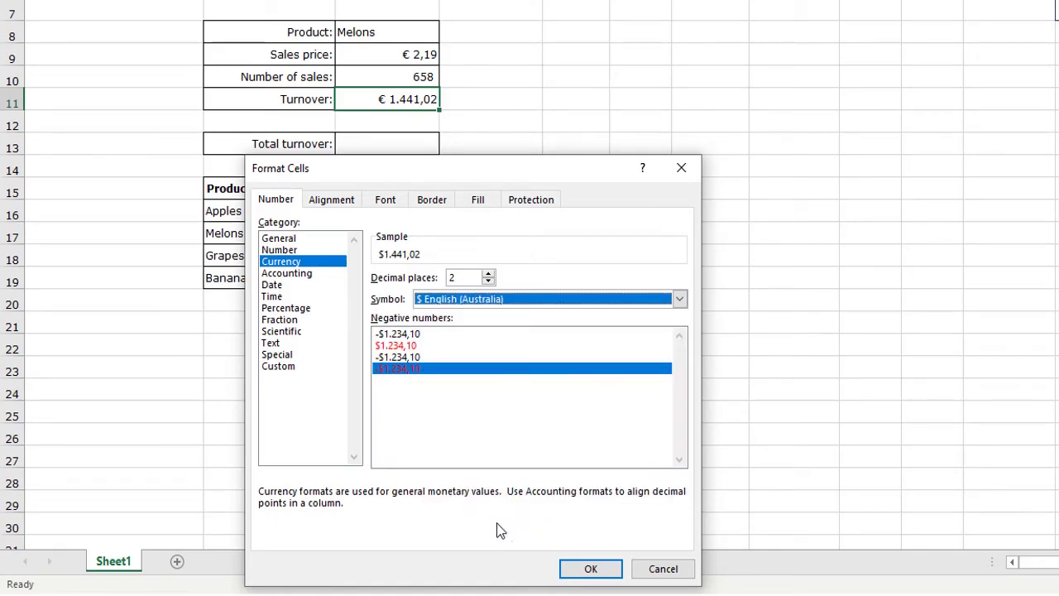
pyautogui.click(588, 569)
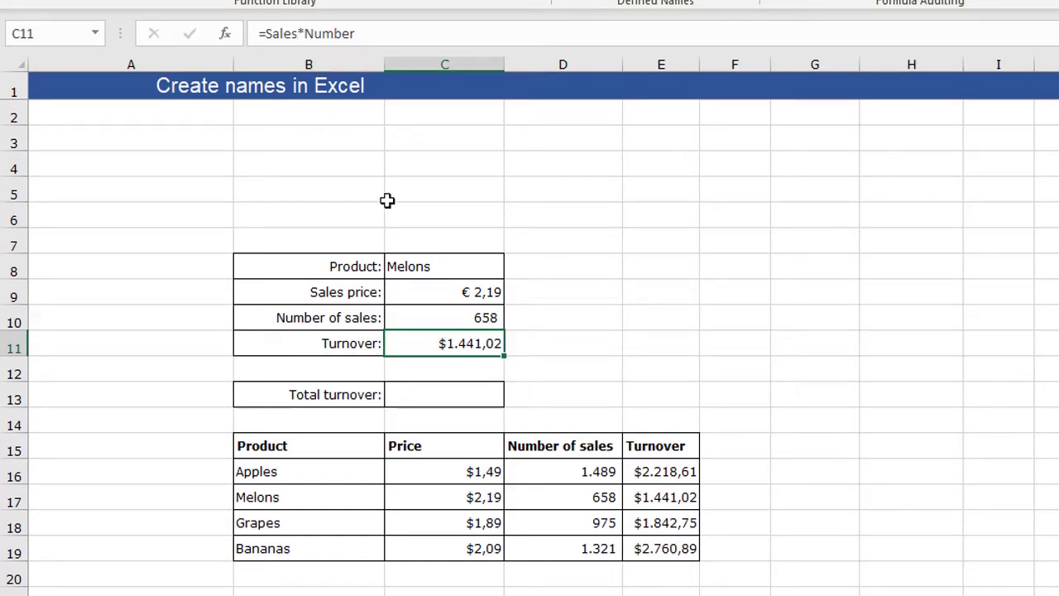
# Step: Name cell C8 'Fruit' using the Name Box
pyautogui.click(468, 264)
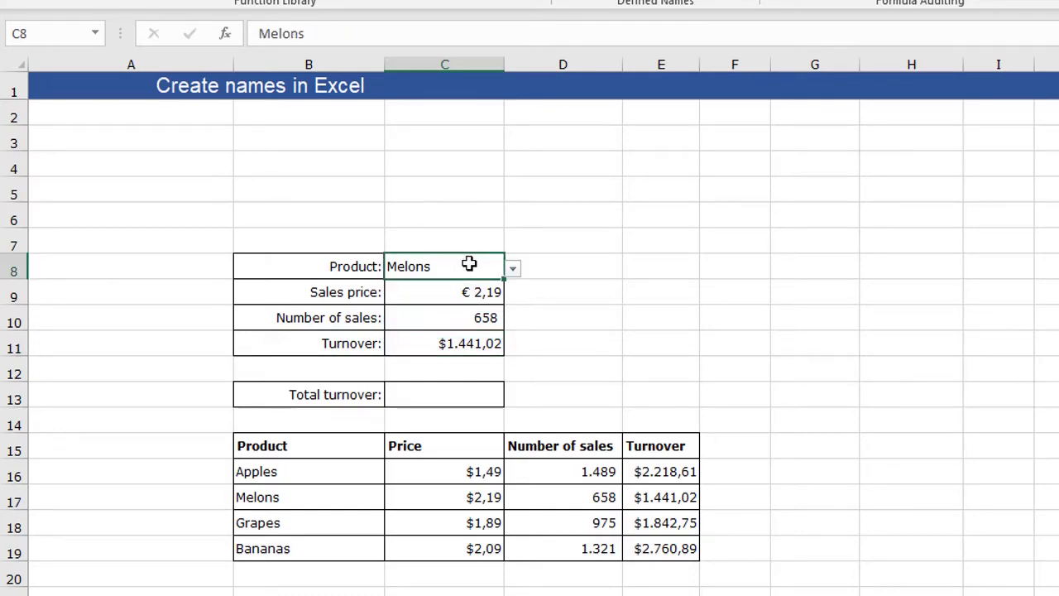
pyautogui.click(57, 36)
pyautogui.write('Fruit')
pyautogui.press('Return')
# Step: Replace the C8 reference with Fruit in the VLOOKUP formulas of C9 and C10
pyautogui.click(443, 291)
pyautogui.click(337, 33)
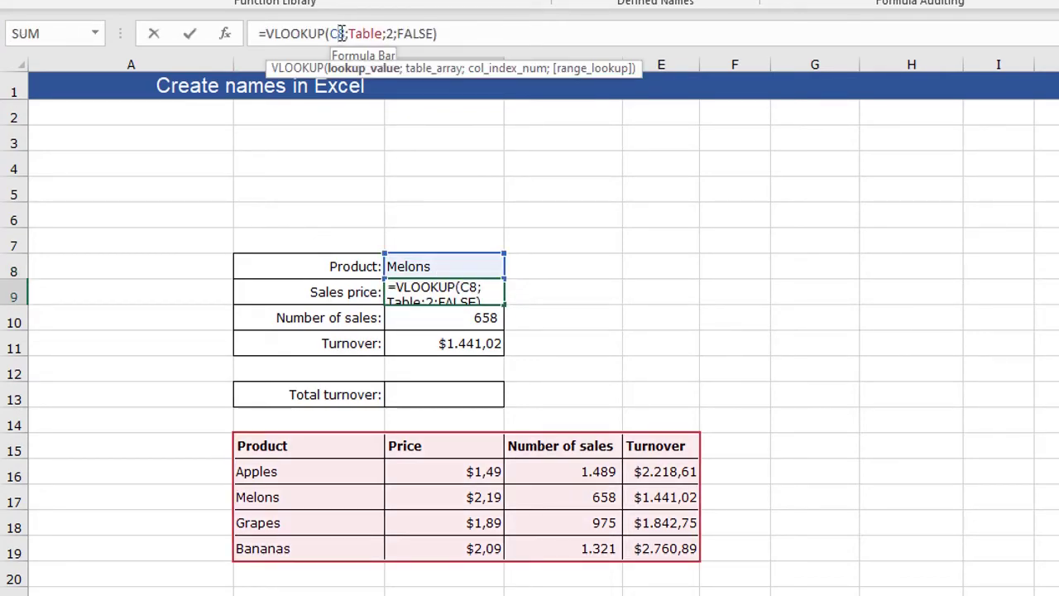
pyautogui.press('BackSpace')
pyautogui.press('Delete')
pyautogui.write('Fruit')
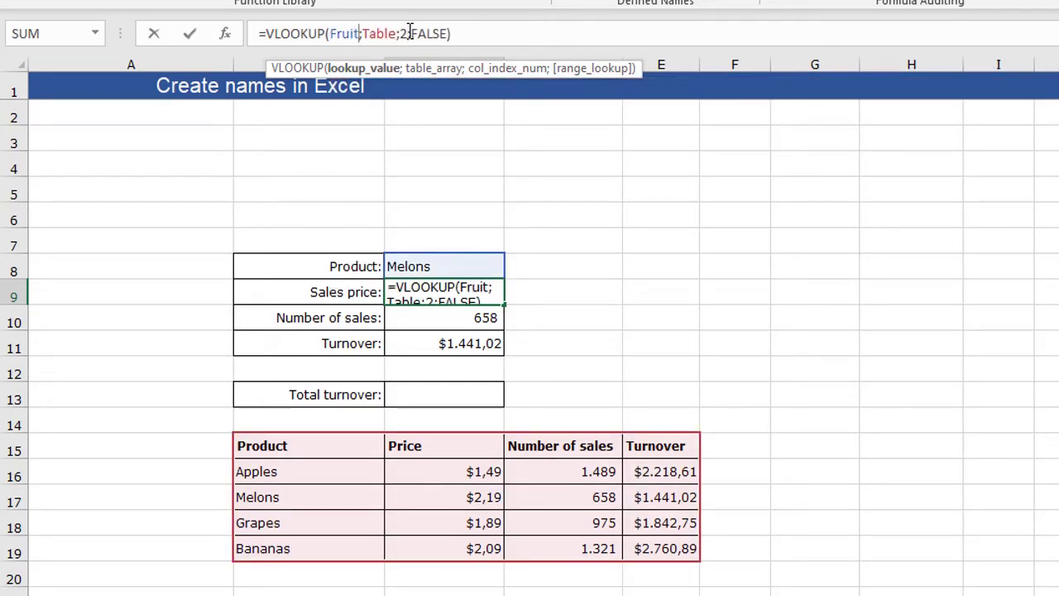
pyautogui.press('Return')
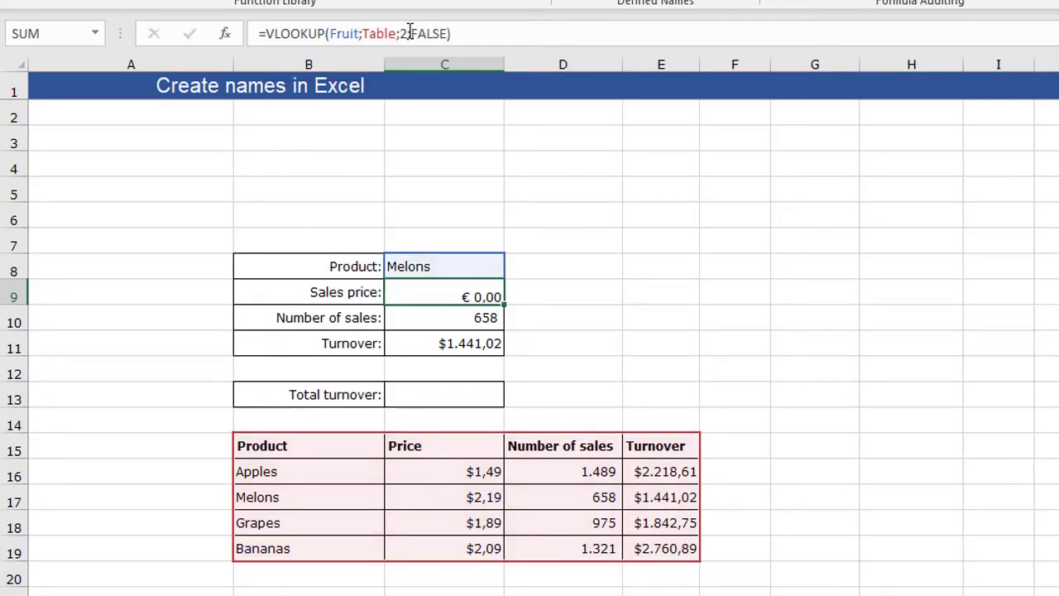
pyautogui.click(339, 34)
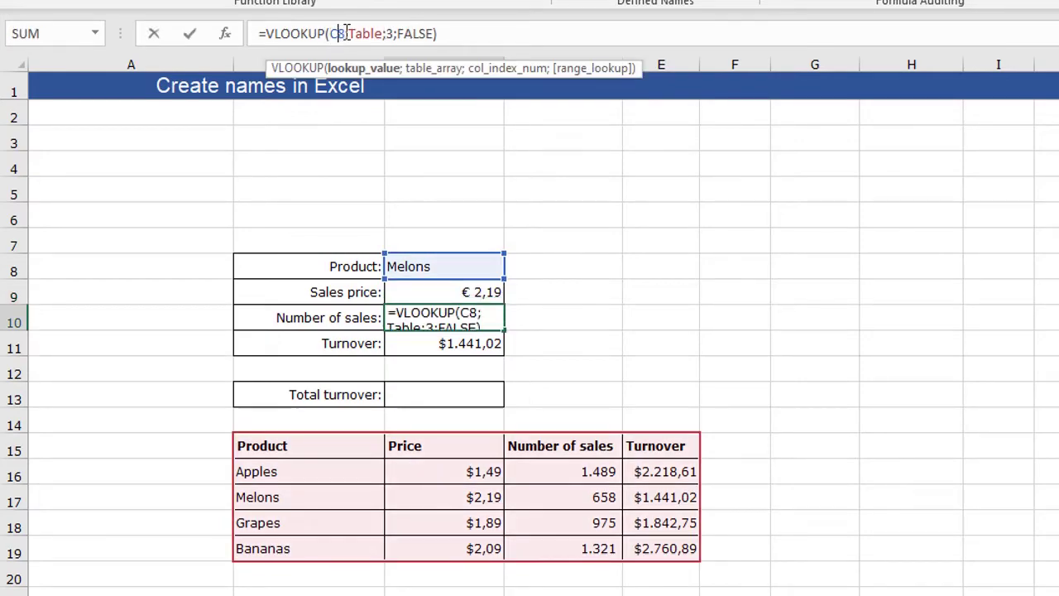
pyautogui.press('Delete')
pyautogui.press('BackSpace')
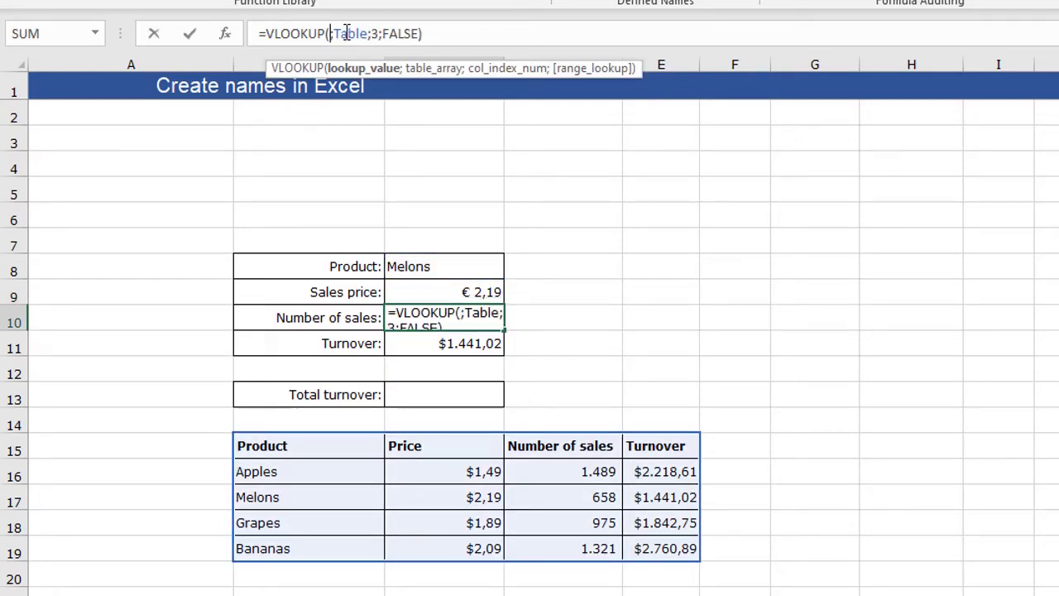
pyautogui.write('Fruit')
pyautogui.press('Return')
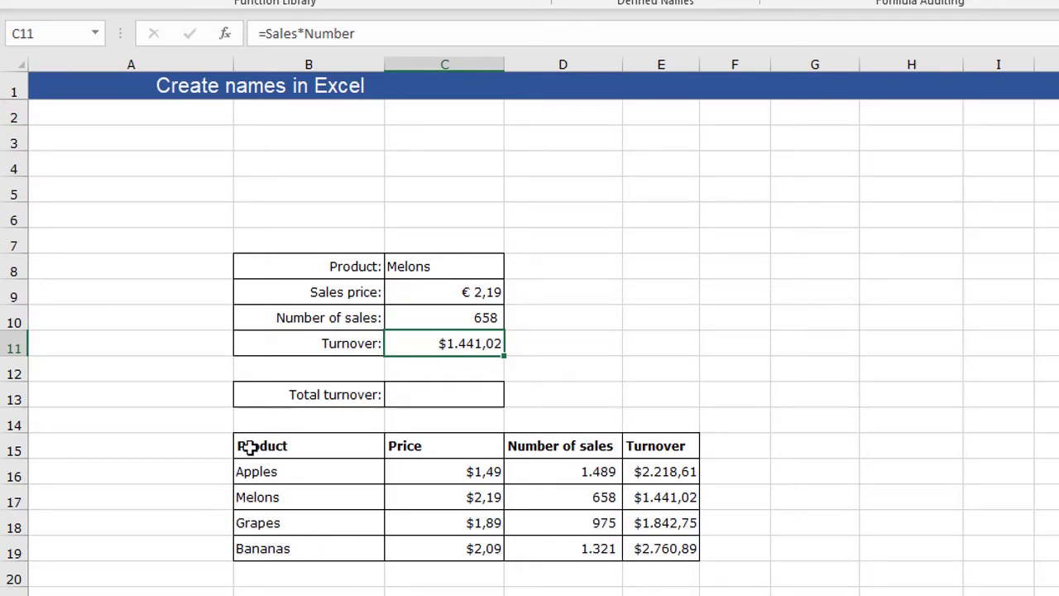
# Step: Create names for table B15:E19 from its top-row headings only, not the left column
pyautogui.moveTo(250, 446); pyautogui.dragTo(643, 550)
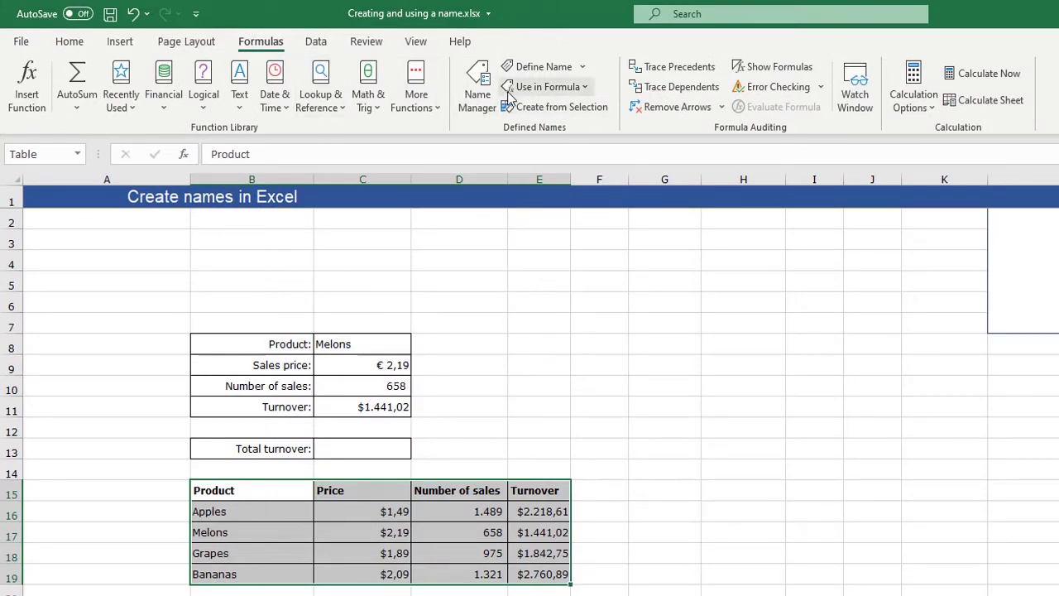
pyautogui.click(548, 107)
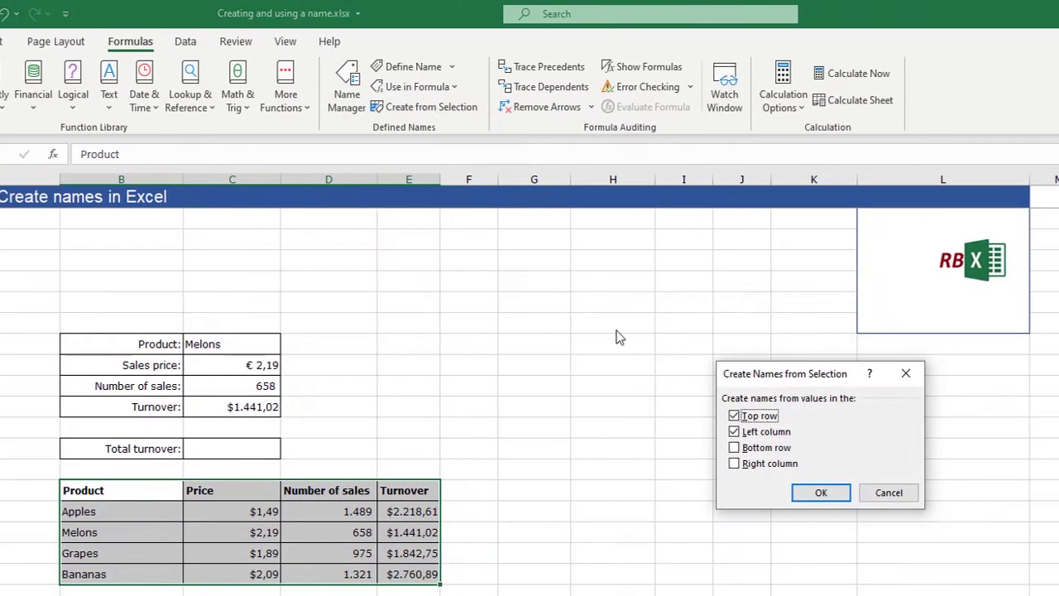
pyautogui.moveTo(816, 378); pyautogui.dragTo(489, 299)
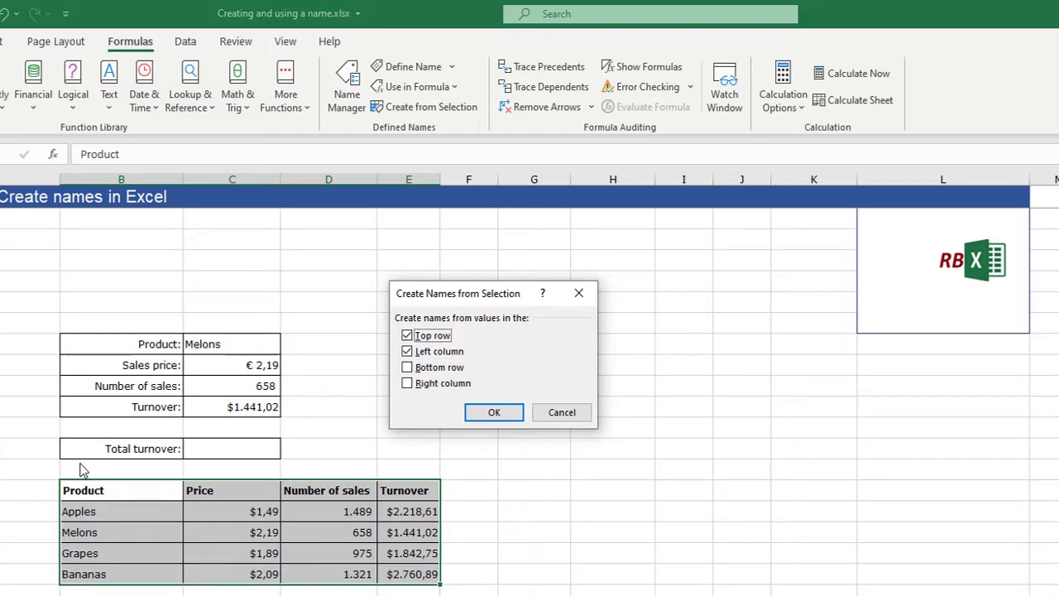
pyautogui.click(407, 352)
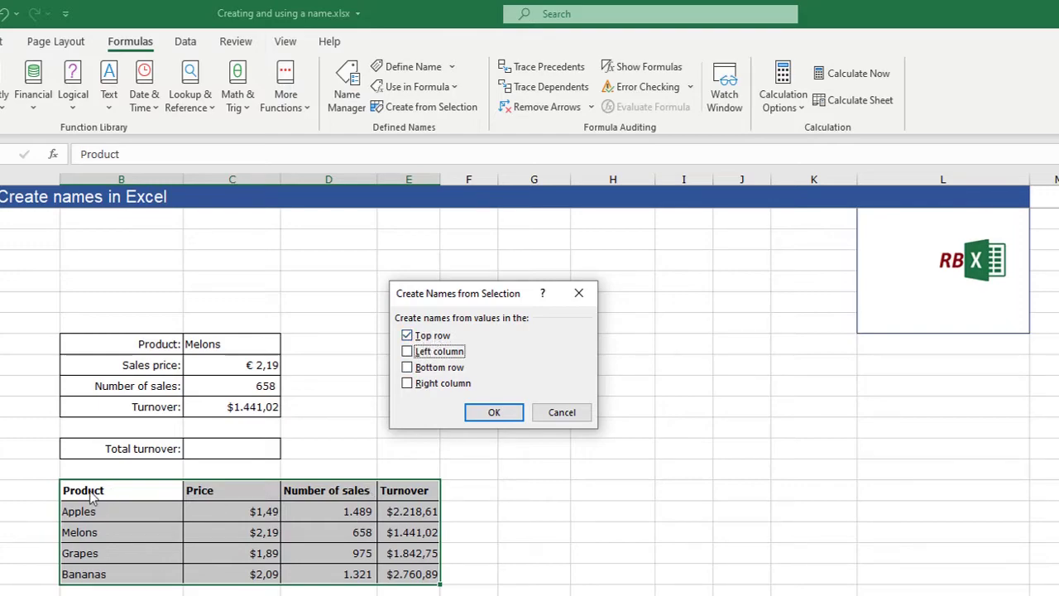
pyautogui.click(495, 413)
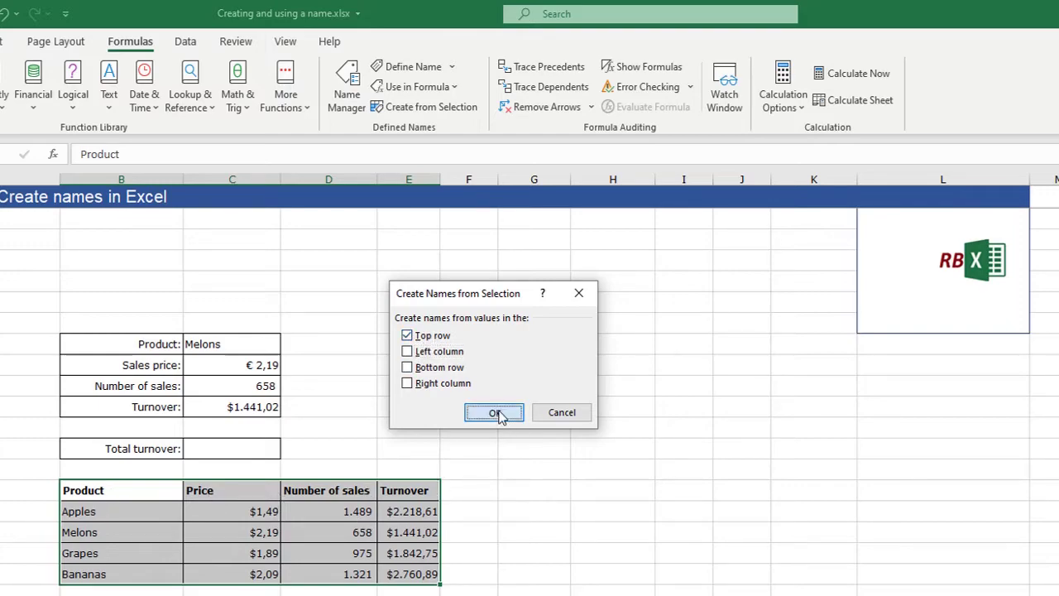
pyautogui.click(561, 468)
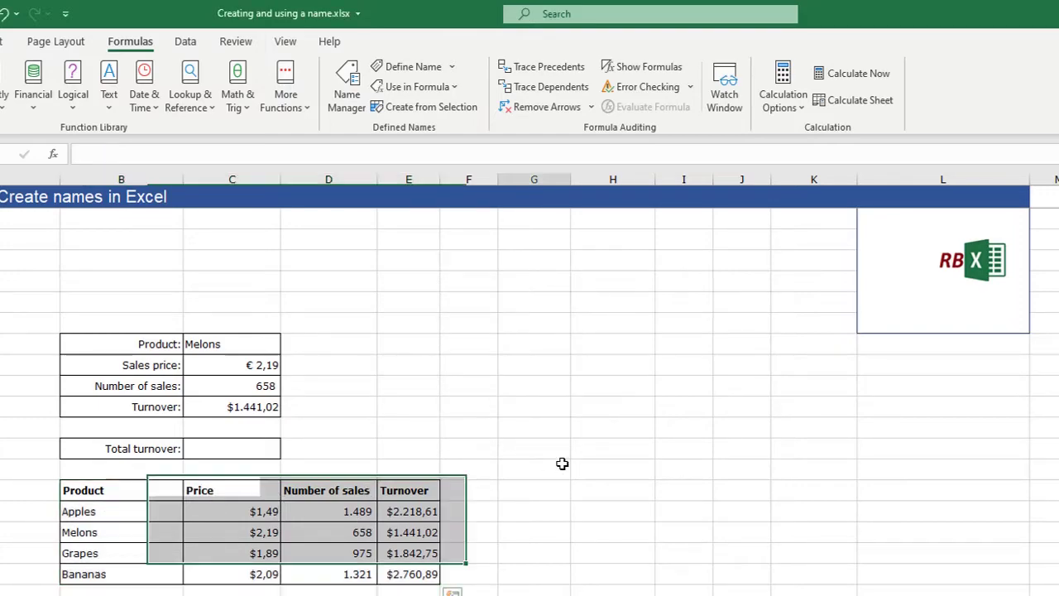
# Step: In Name Manager, check the Number_of_sales, Turnover, Price and Product ranges, then close it
pyautogui.click(349, 90)
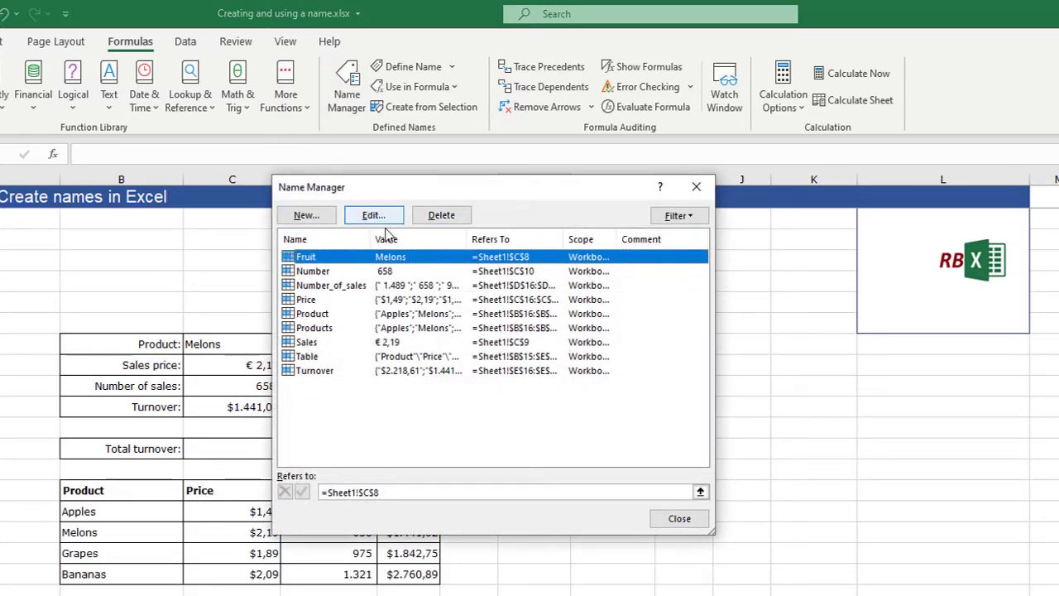
pyautogui.moveTo(424, 197); pyautogui.dragTo(656, 232)
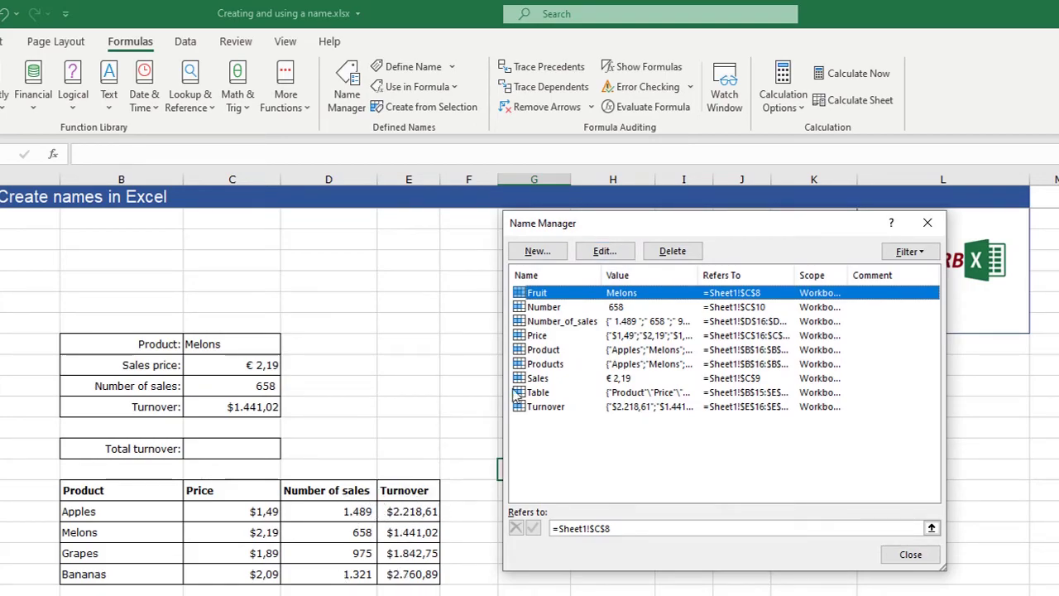
pyautogui.click(571, 324)
pyautogui.click(550, 404)
pyautogui.click(561, 323)
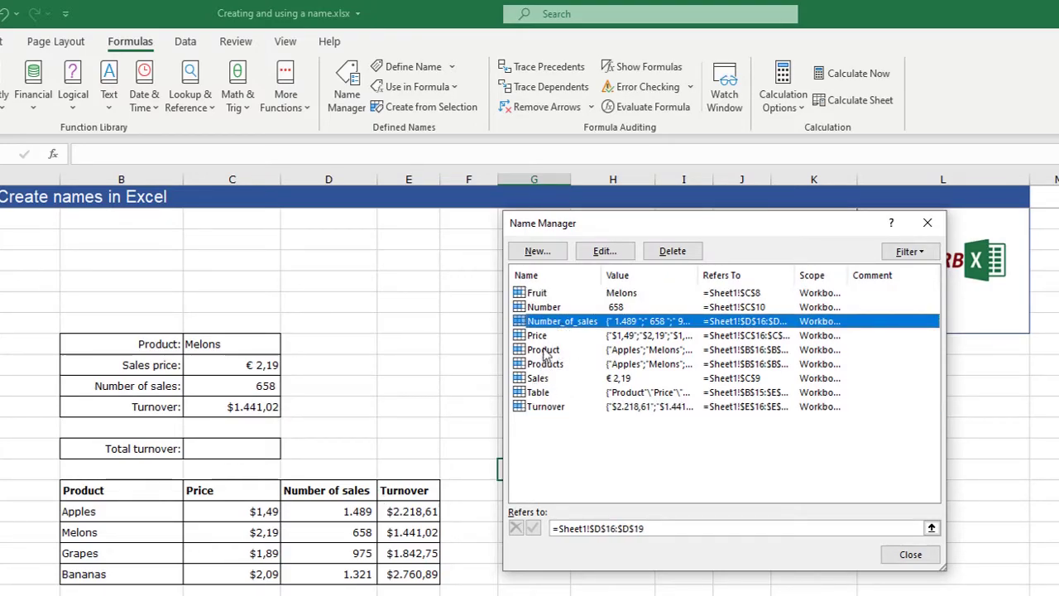
pyautogui.click(543, 337)
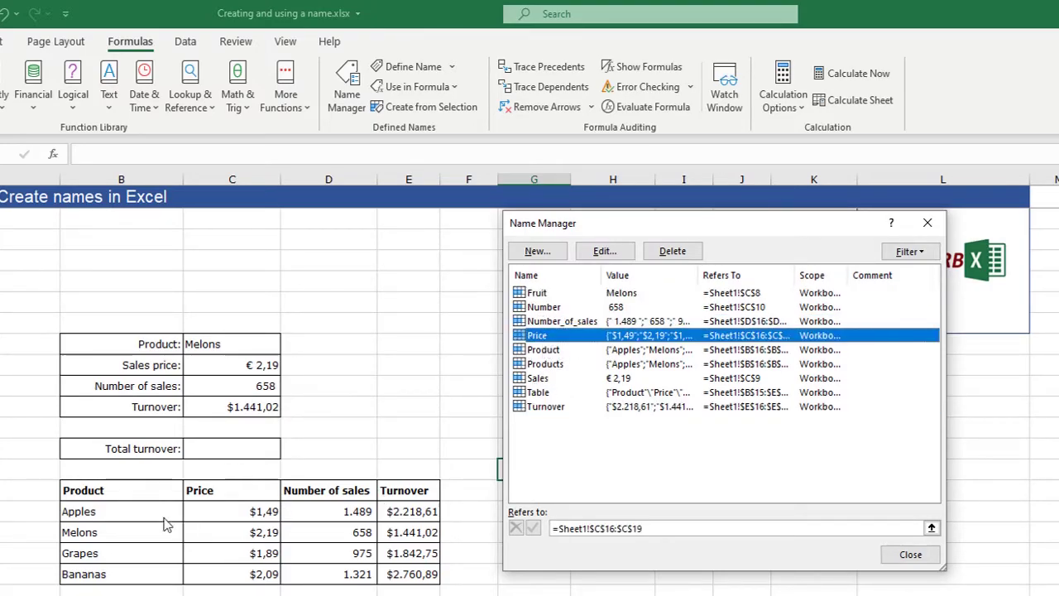
pyautogui.click(558, 351)
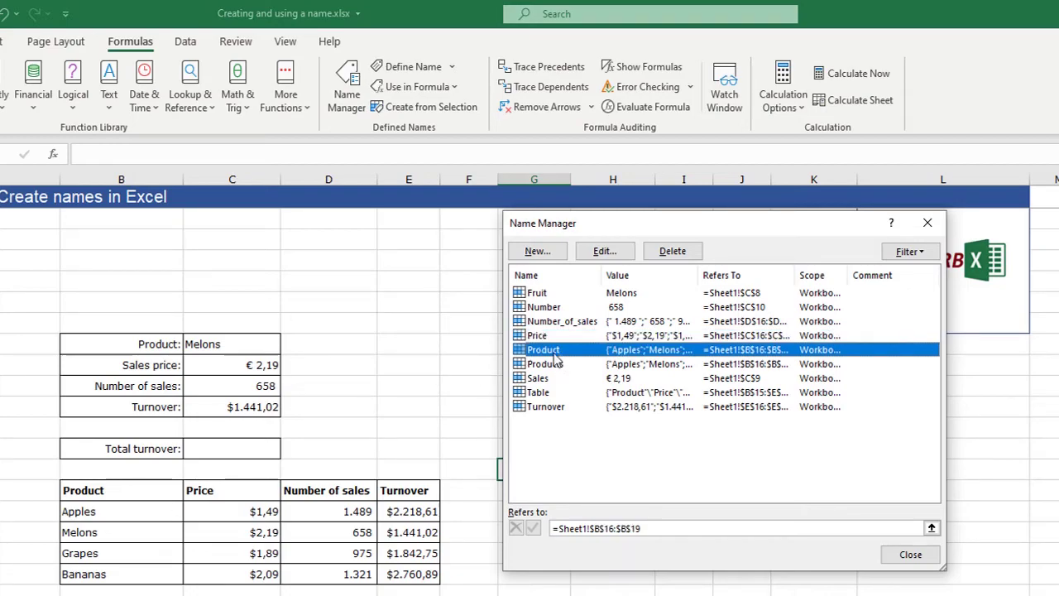
pyautogui.click(911, 555)
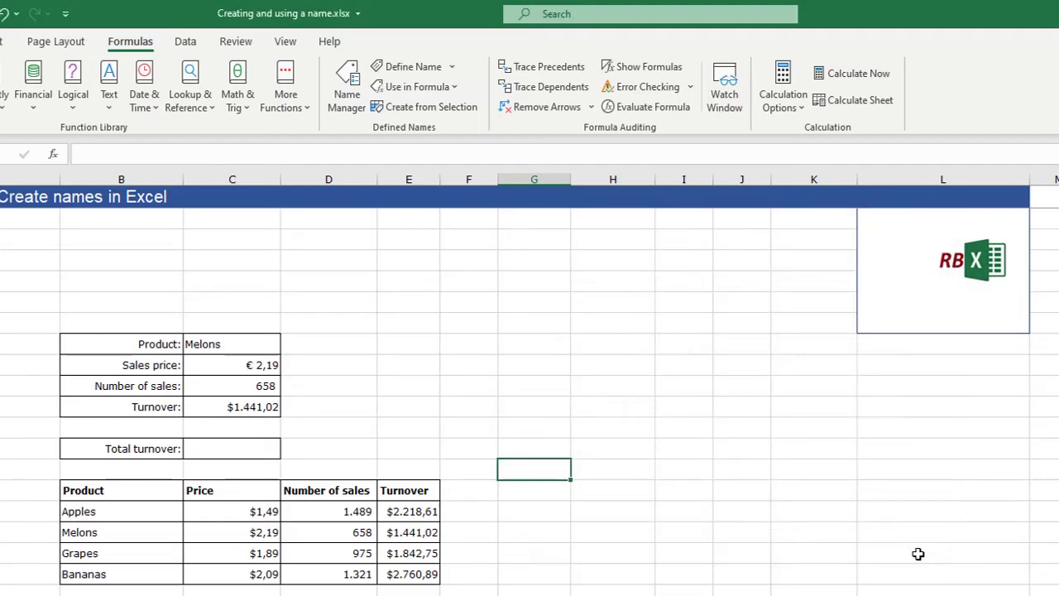
# Step: Enter =SUM(Turnover) in the Total turnover cell C13
pyautogui.click(221, 449)
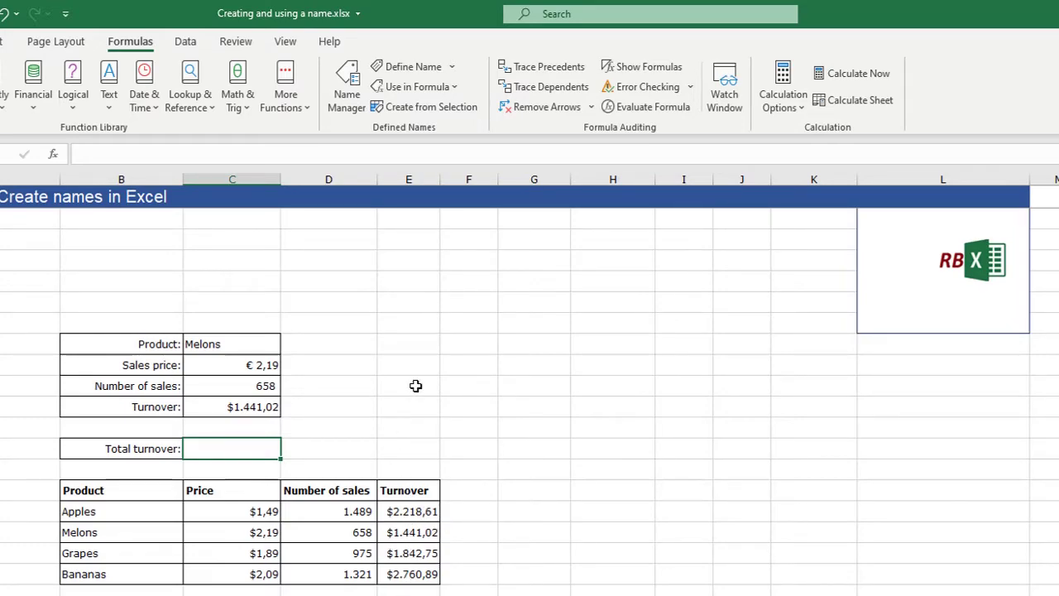
pyautogui.write('=SU')
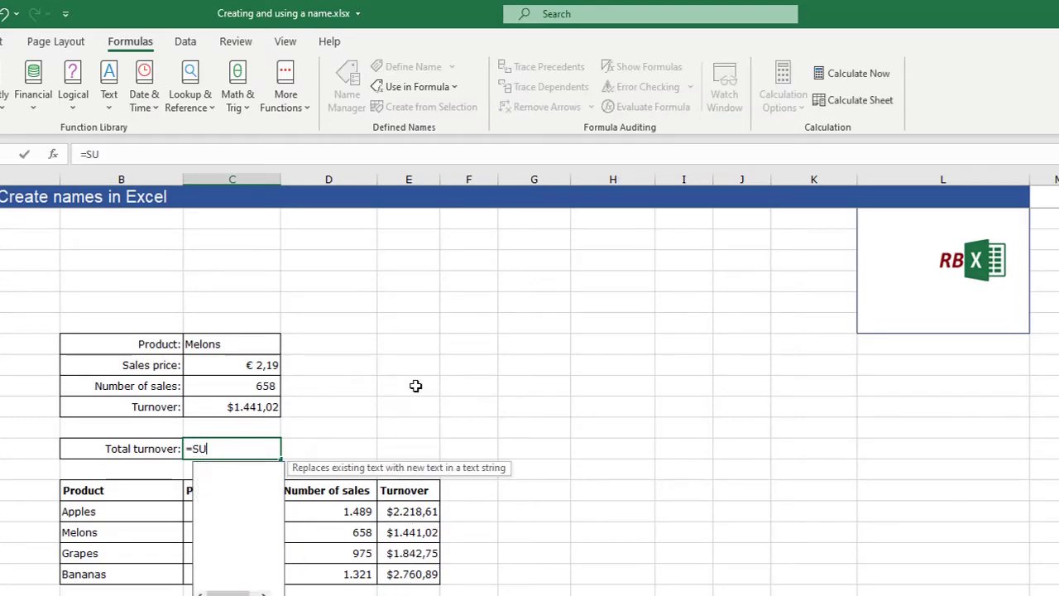
pyautogui.write('M(Turn')
pyautogui.press('Tab')
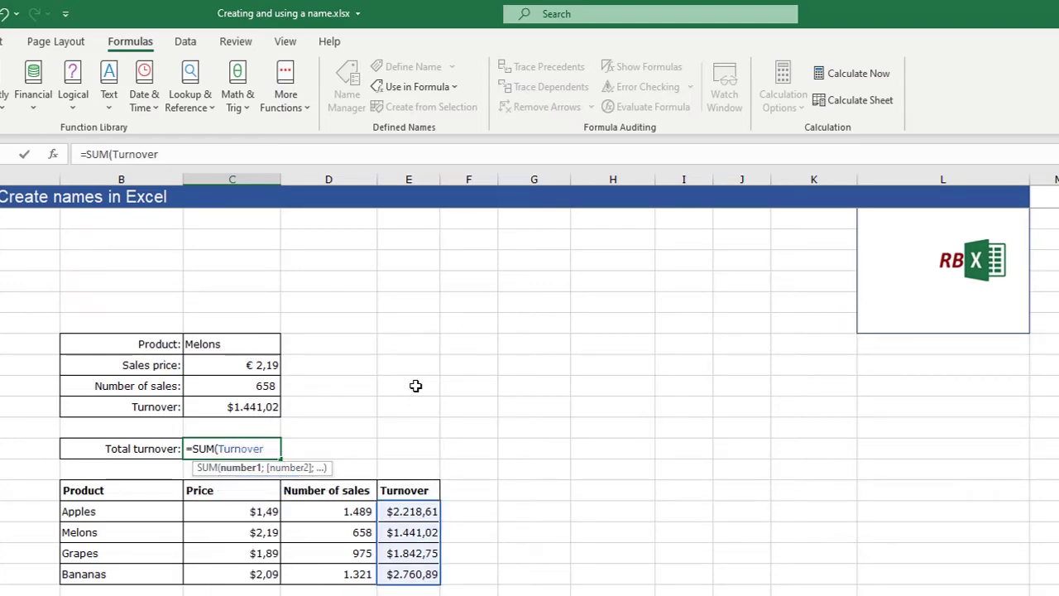
pyautogui.write(')')
pyautogui.press('Return')
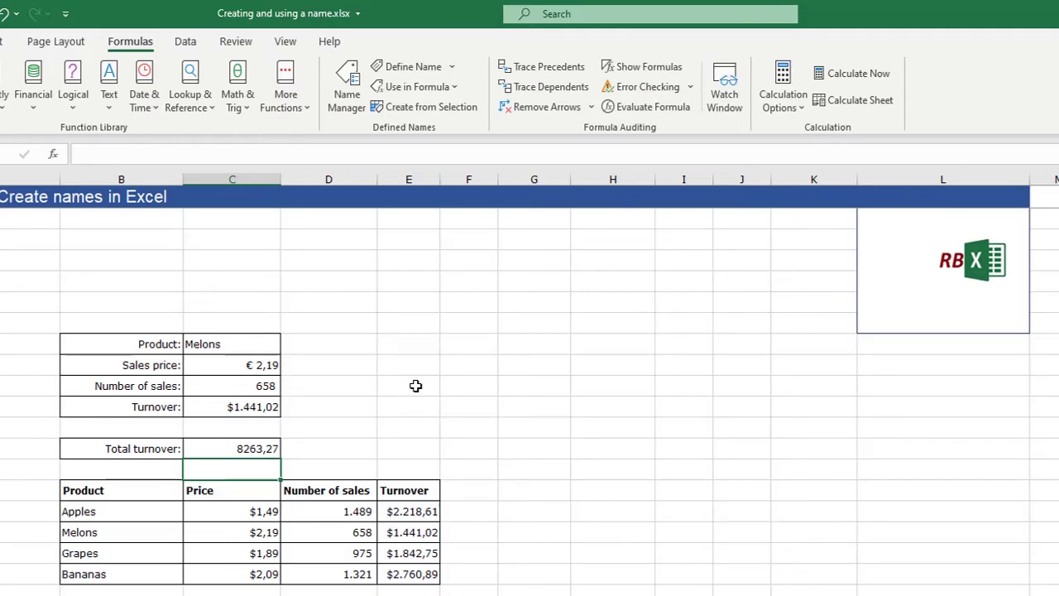
# Step: Format C13 as currency with the $ English (Australia) symbol
pyautogui.click(229, 449)
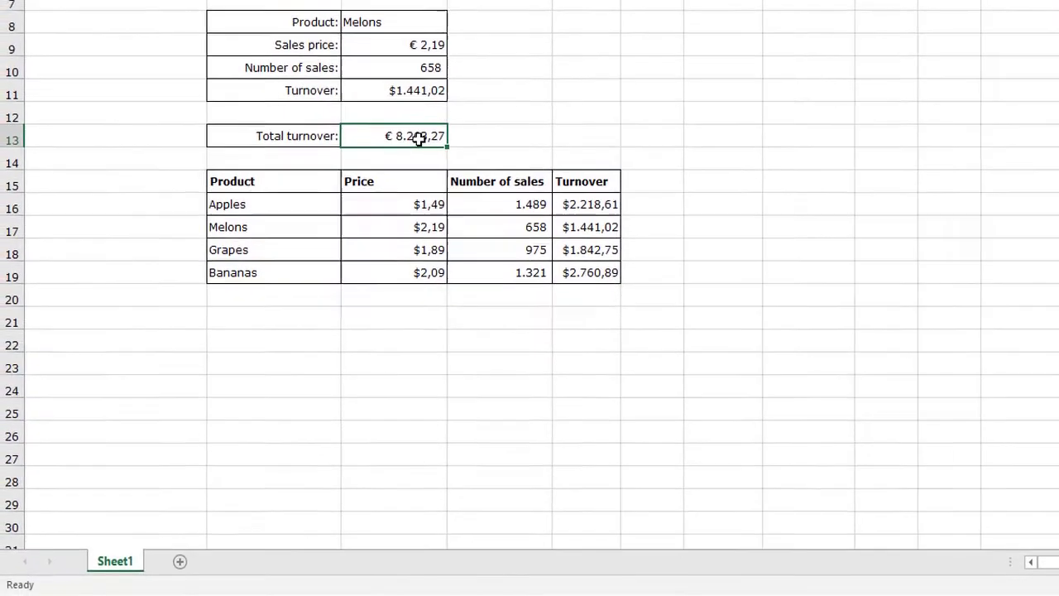
pyautogui.rightClick(228, 449)
pyautogui.click(535, 499)
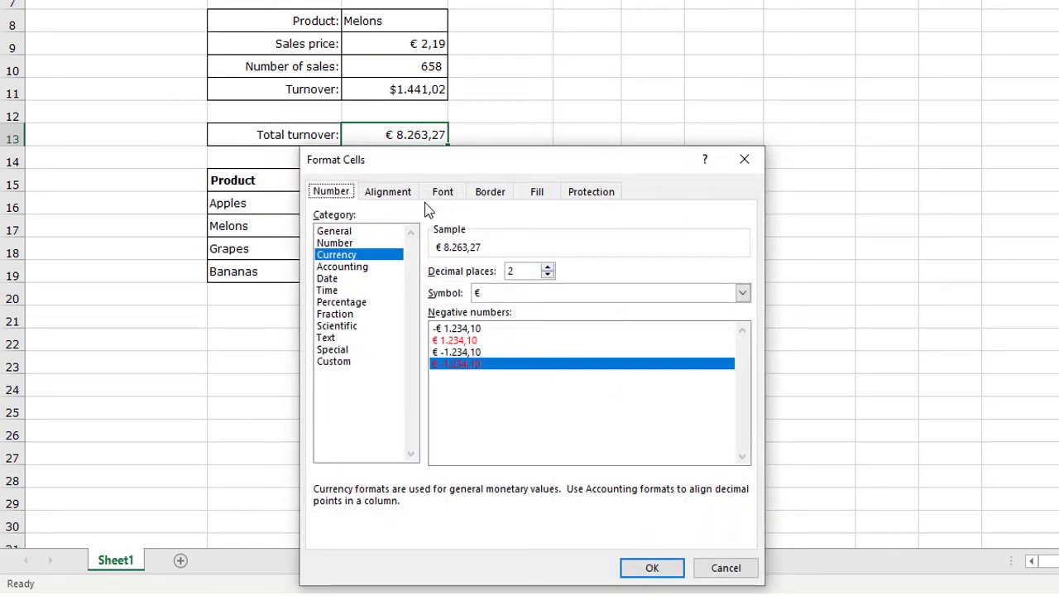
pyautogui.click(516, 296)
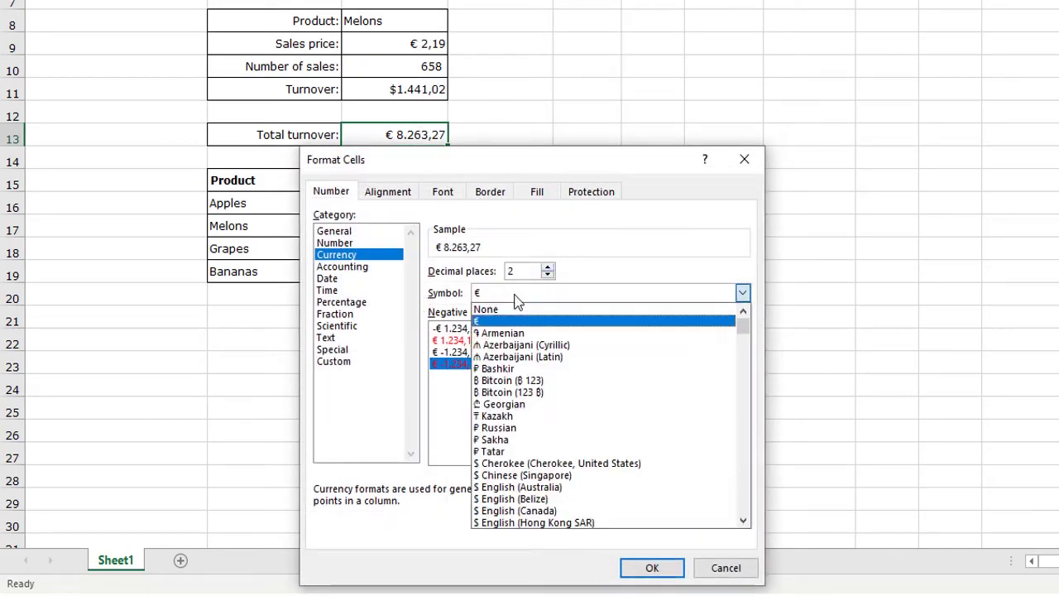
pyautogui.click(528, 489)
pyautogui.click(662, 568)
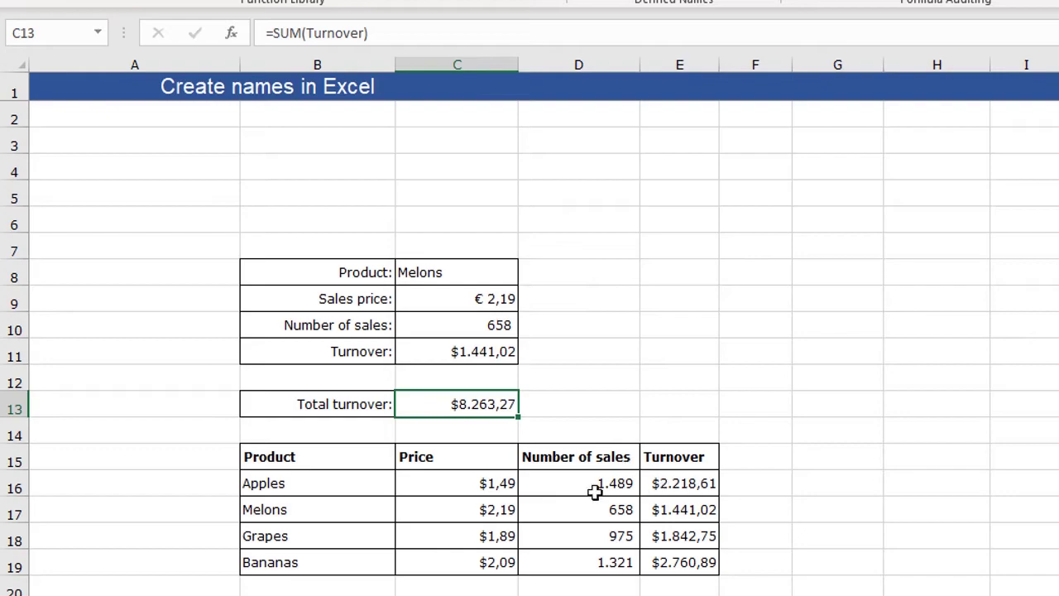
# Step: Select the product table to reveal its Table name, then reselect the total cell
pyautogui.moveTo(346, 462); pyautogui.dragTo(708, 550)
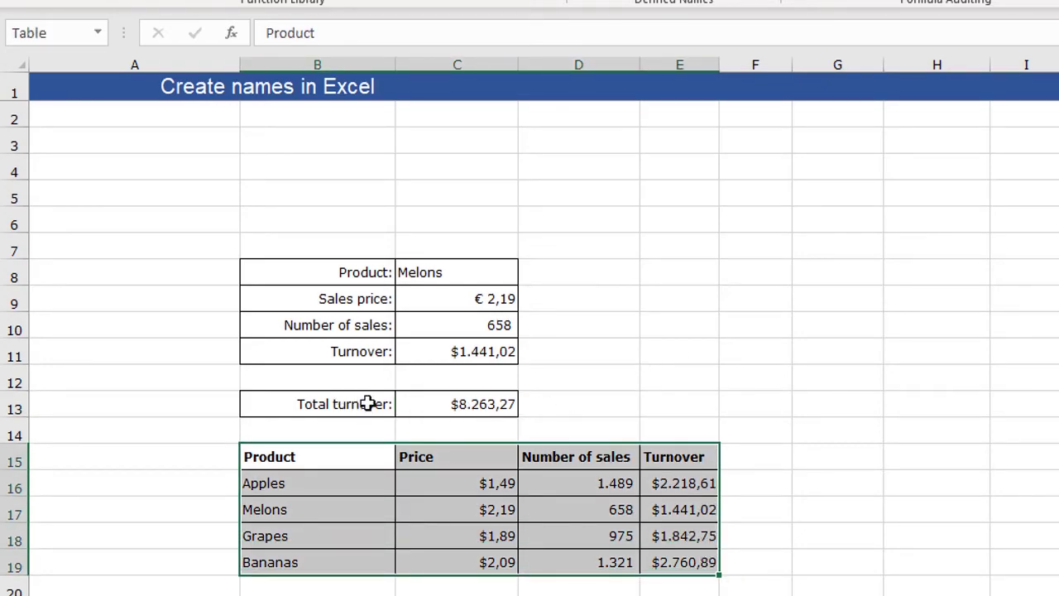
pyautogui.click(461, 403)
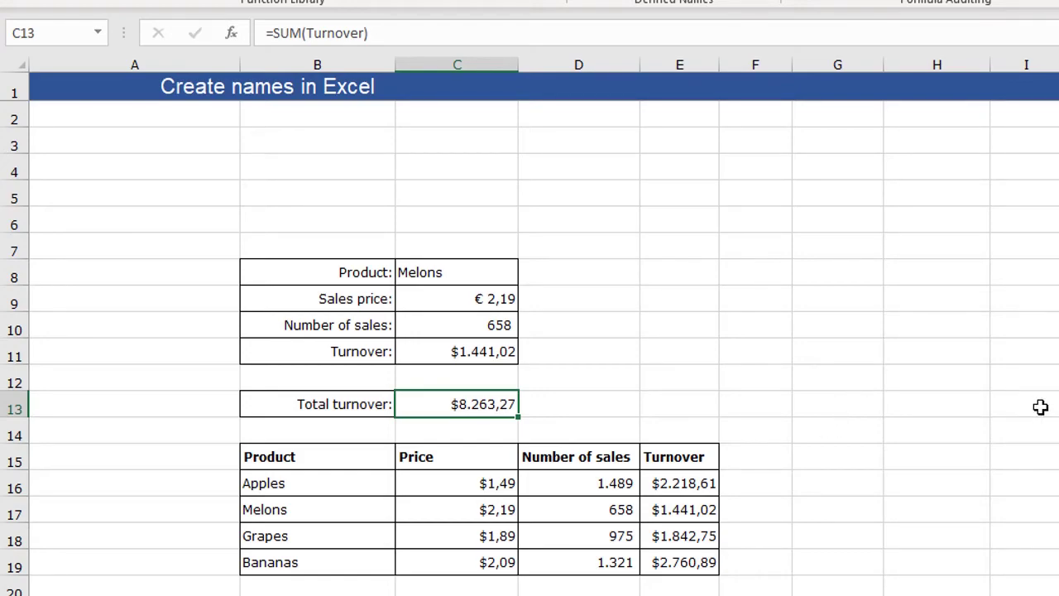
pyautogui.click(983, 530)
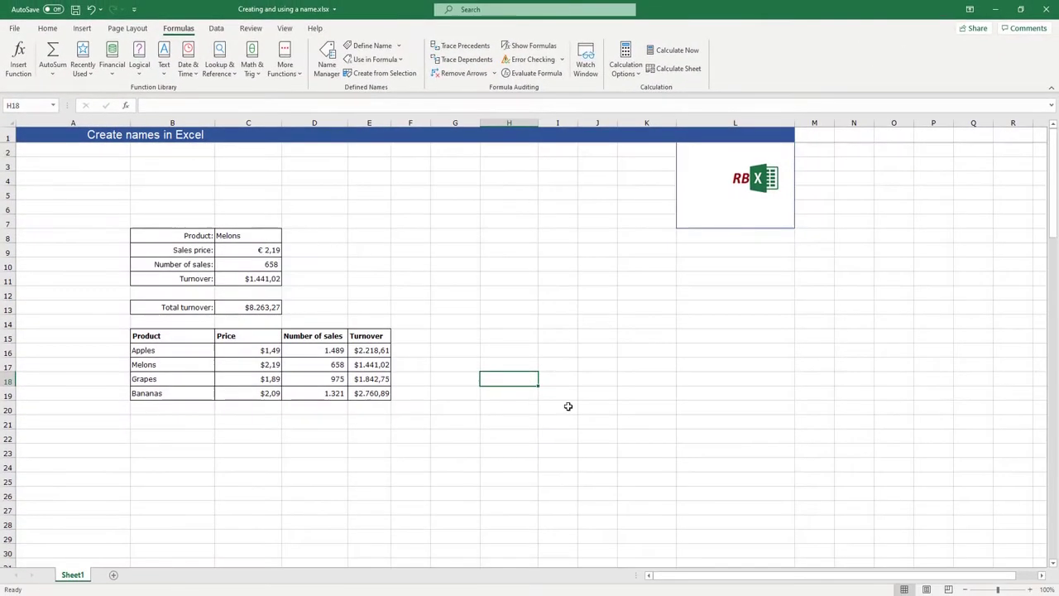
pyautogui.scroll(-8, 582, 341)
pyautogui.scroll(-20, 582, 341)
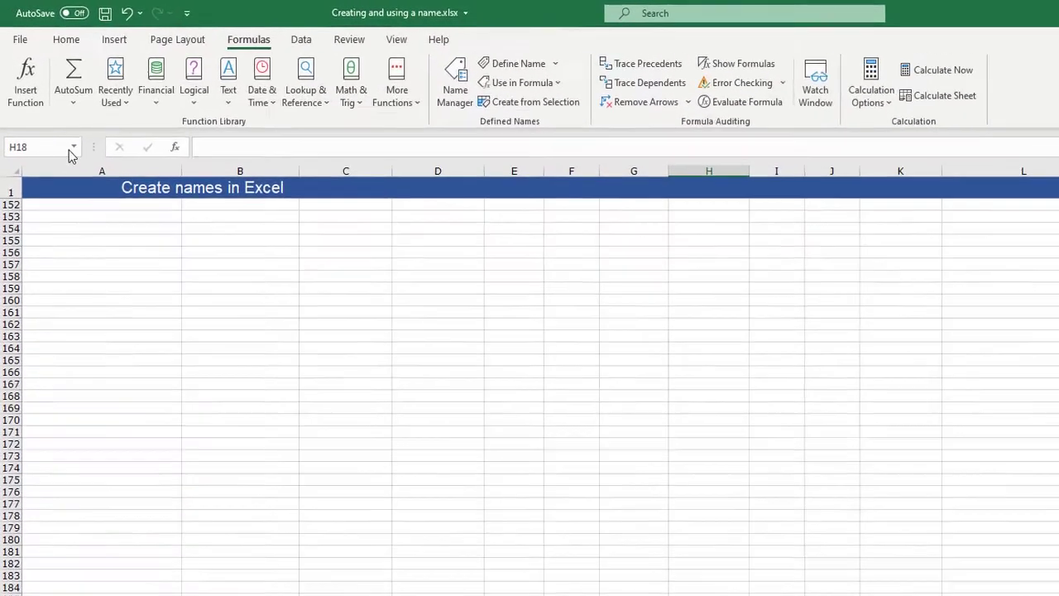
pyautogui.click(53, 105)
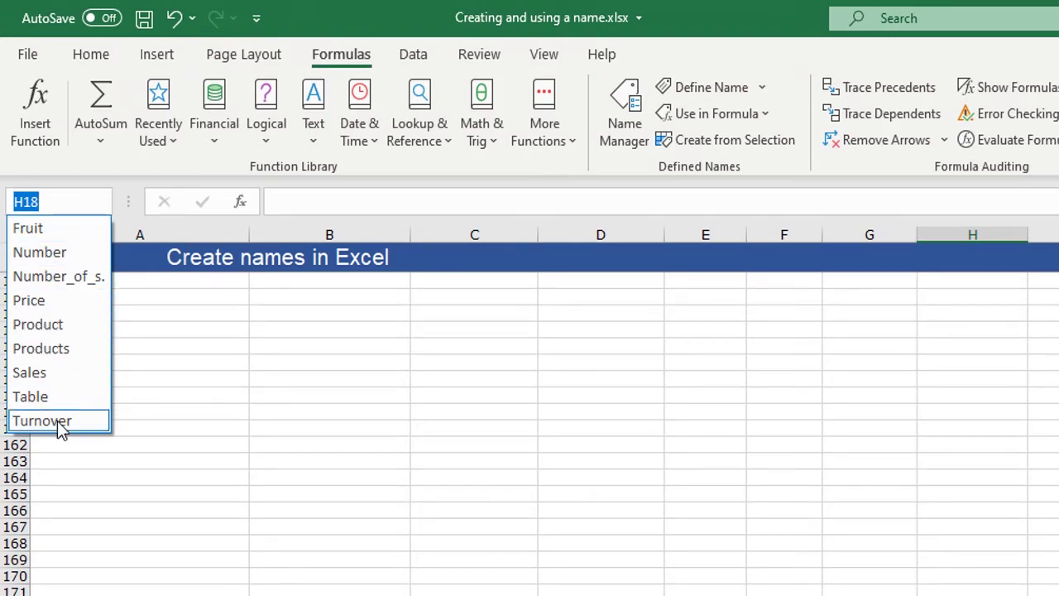
pyautogui.press('Escape')
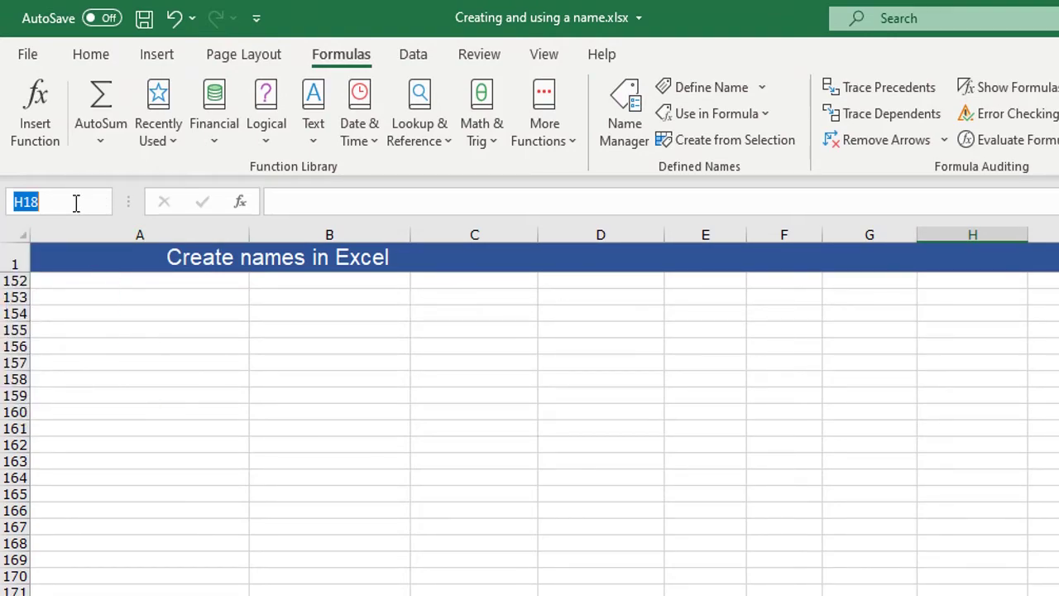
pyautogui.click(106, 331)
pyautogui.click(101, 201)
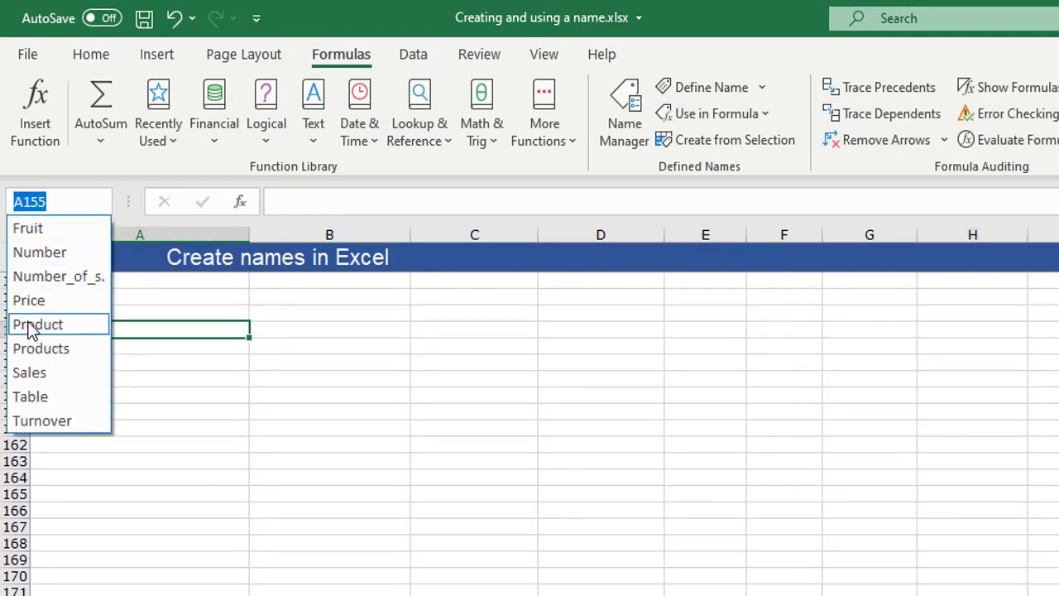
pyautogui.click(25, 326)
pyautogui.scroll(5, 399, 357)
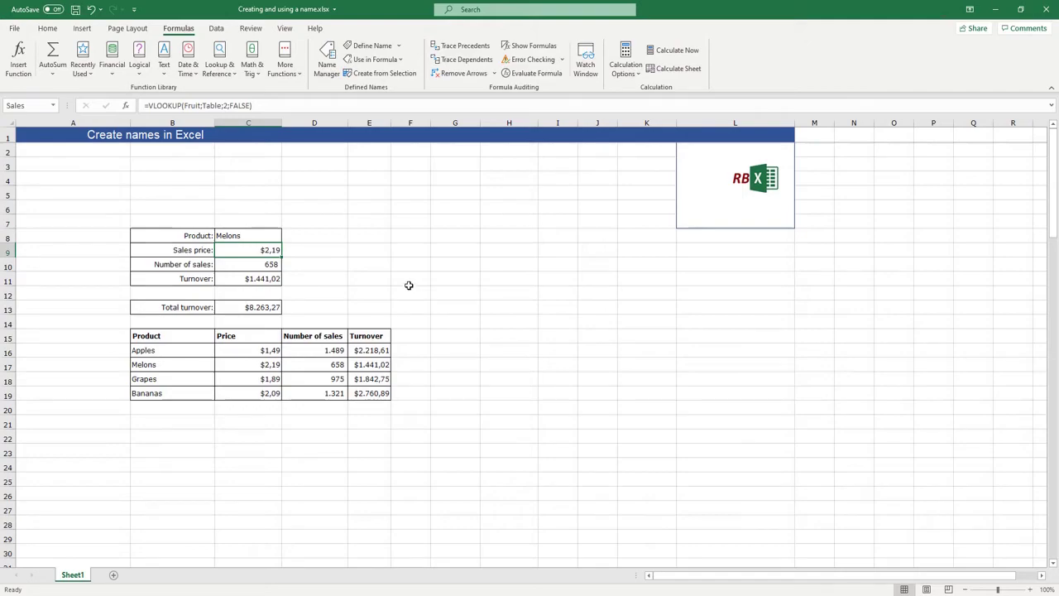
# Step: Enter =C9*C10 in cell F11
pyautogui.click(408, 279)
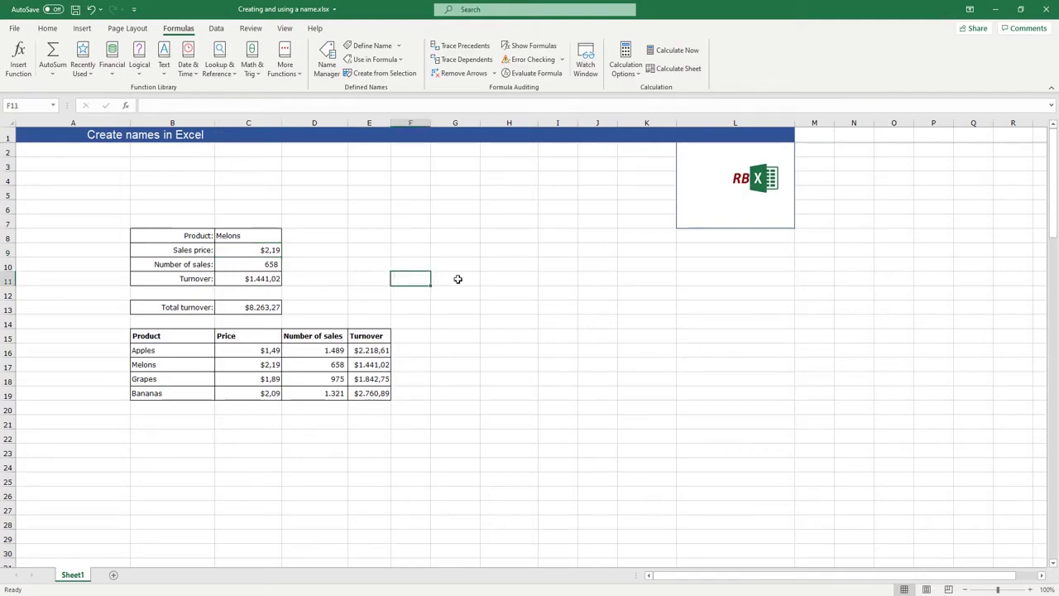
pyautogui.write('=')
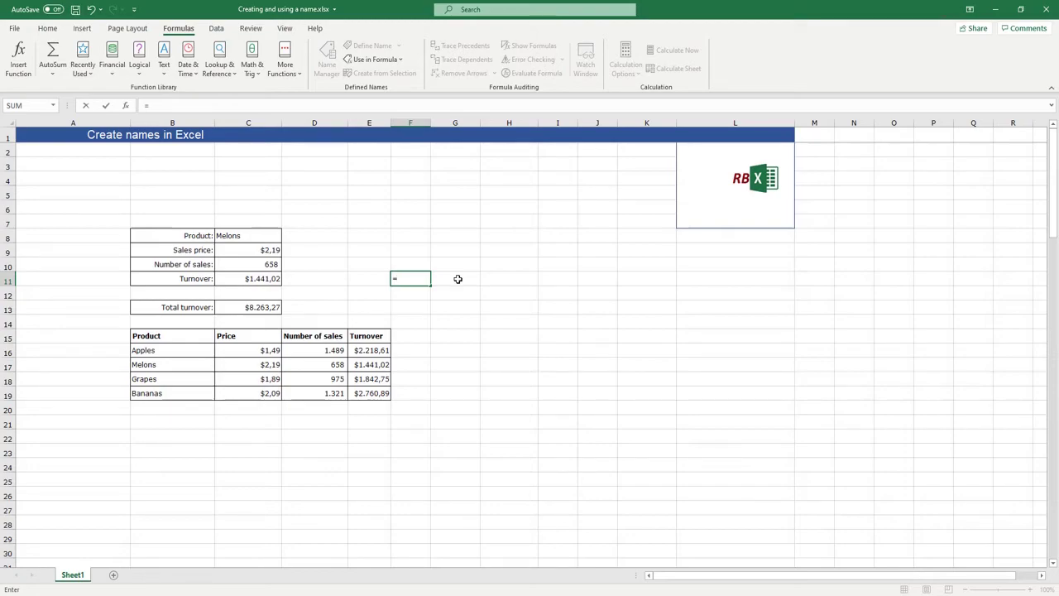
pyautogui.write('C9*C10')
pyautogui.press('Return')
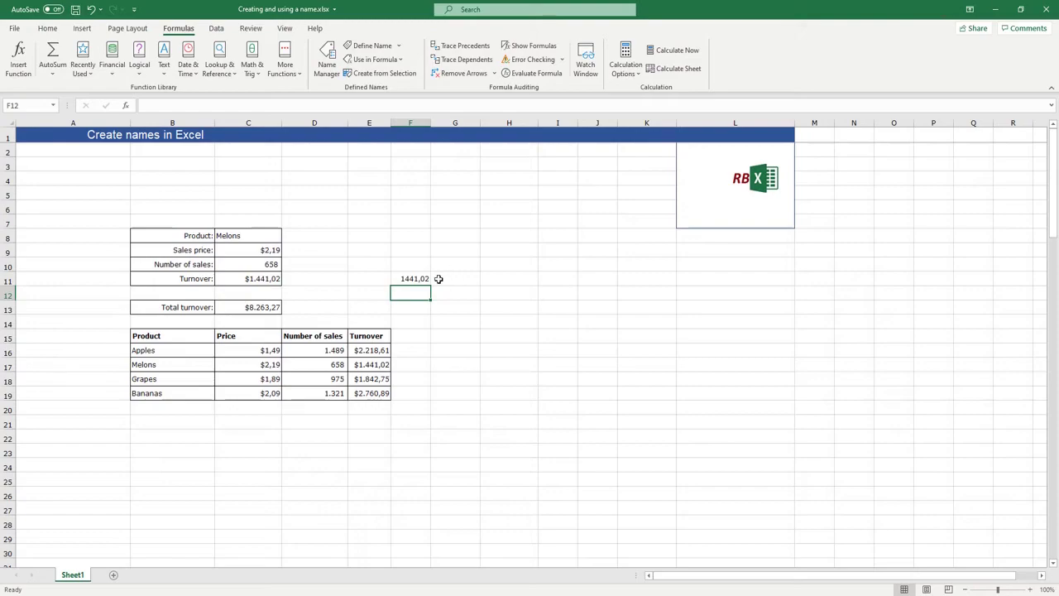
# Step: Compare F11's =C9*C10 with C11's Number*Sales formula and the Sales VLOOKUP
pyautogui.click(412, 279)
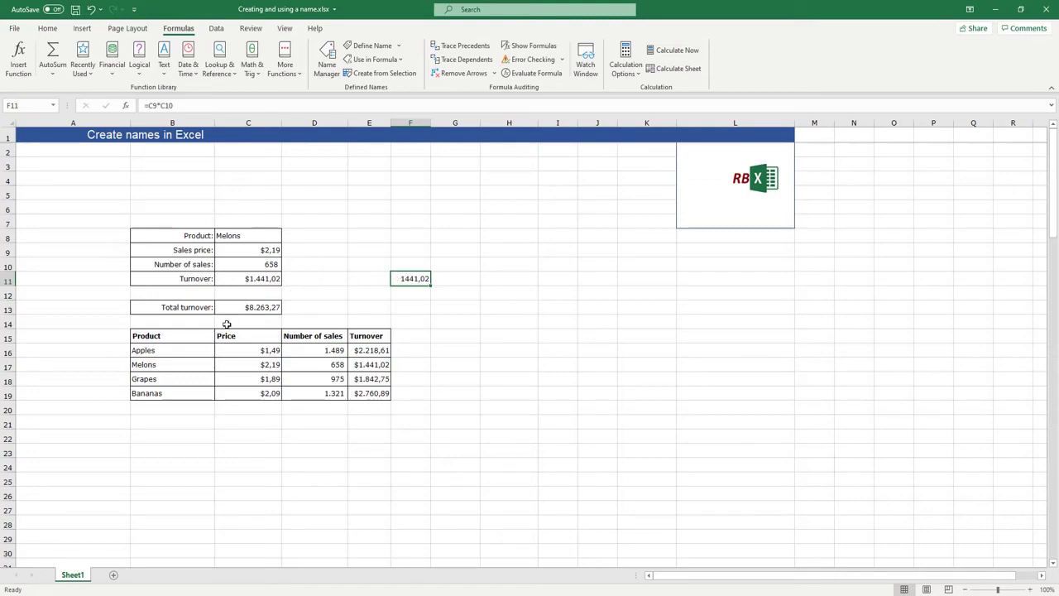
pyautogui.click(248, 279)
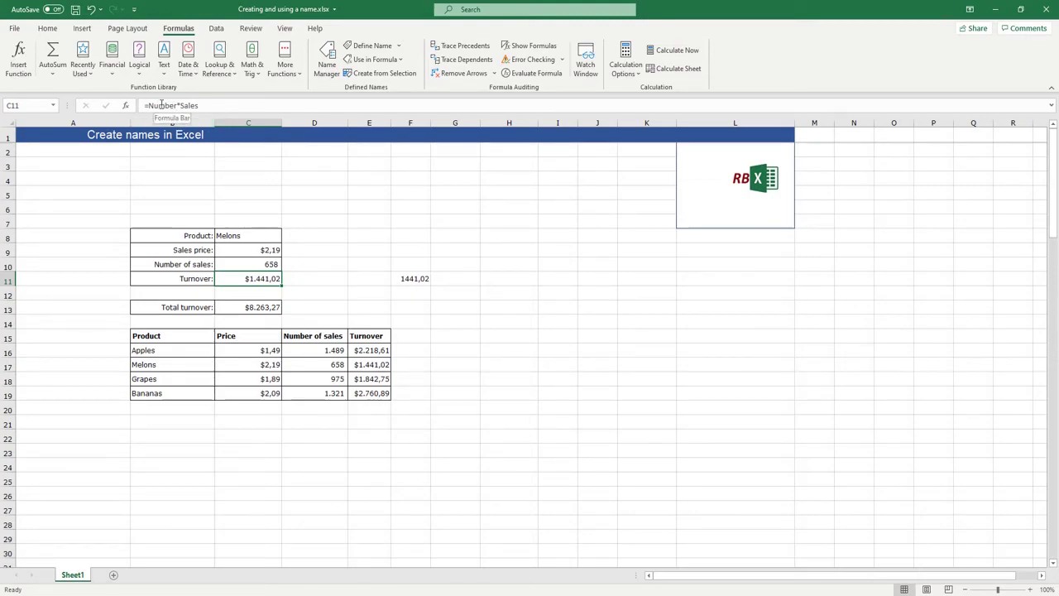
pyautogui.click(412, 279)
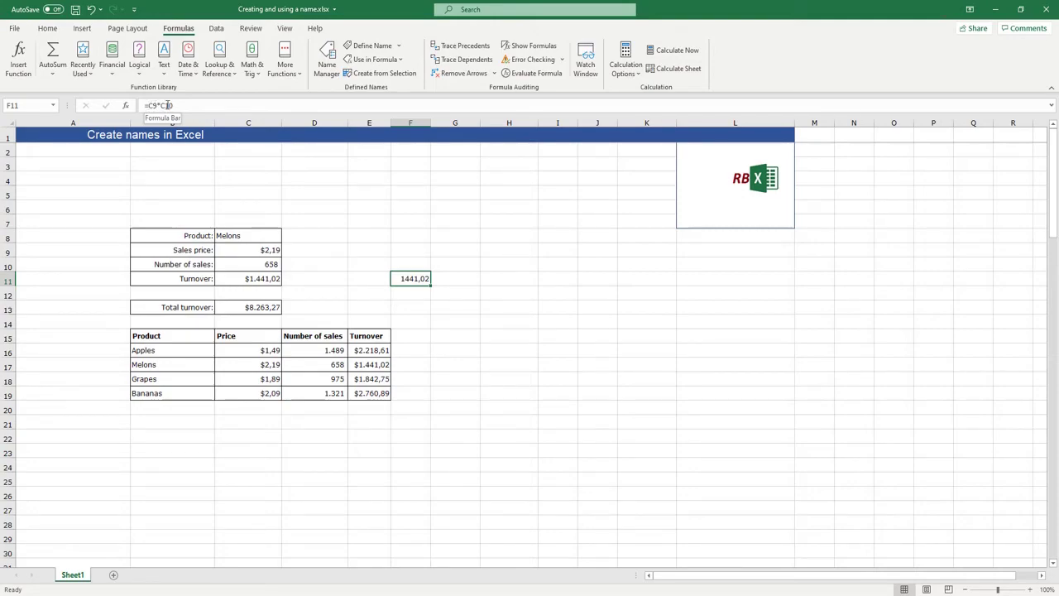
pyautogui.click(266, 277)
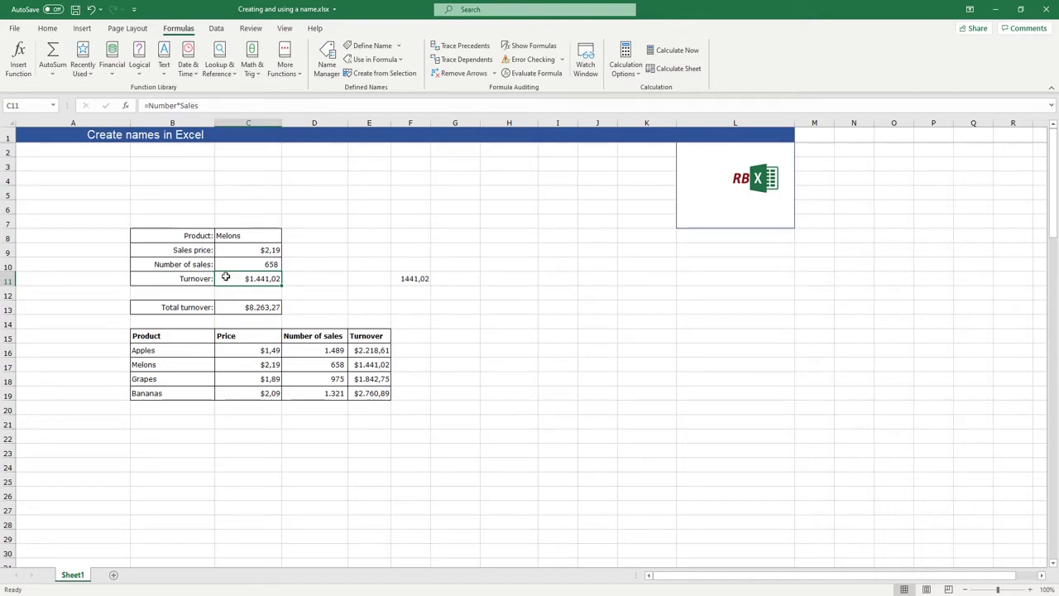
pyautogui.click(232, 252)
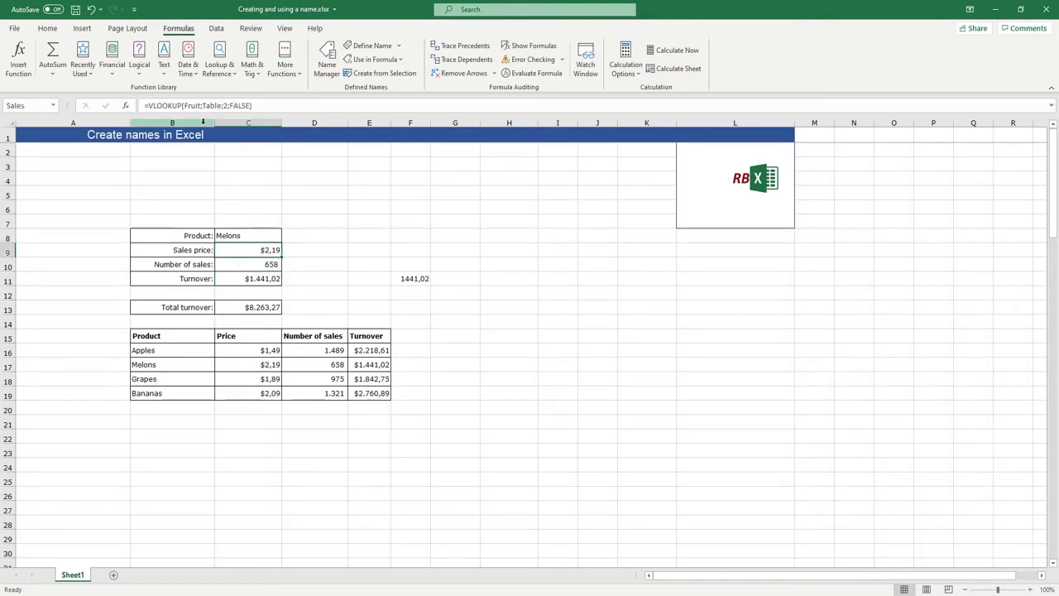